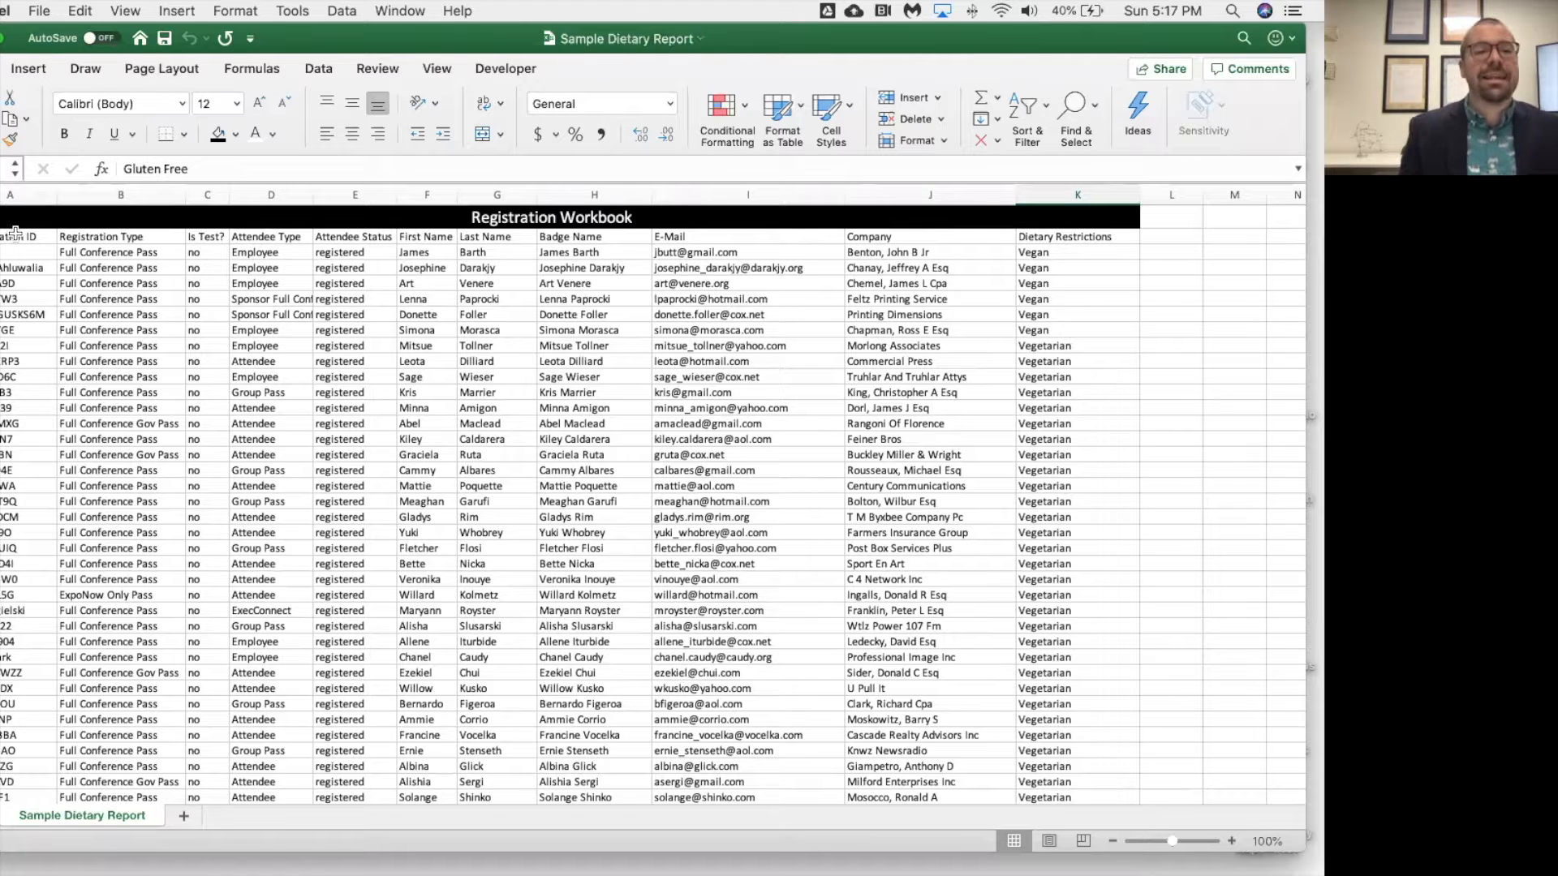
# Format the registration data in A2:K502 as a table with headers, using White, Table Style Medium 15.
pyautogui.scroll(-2, 11, 242)
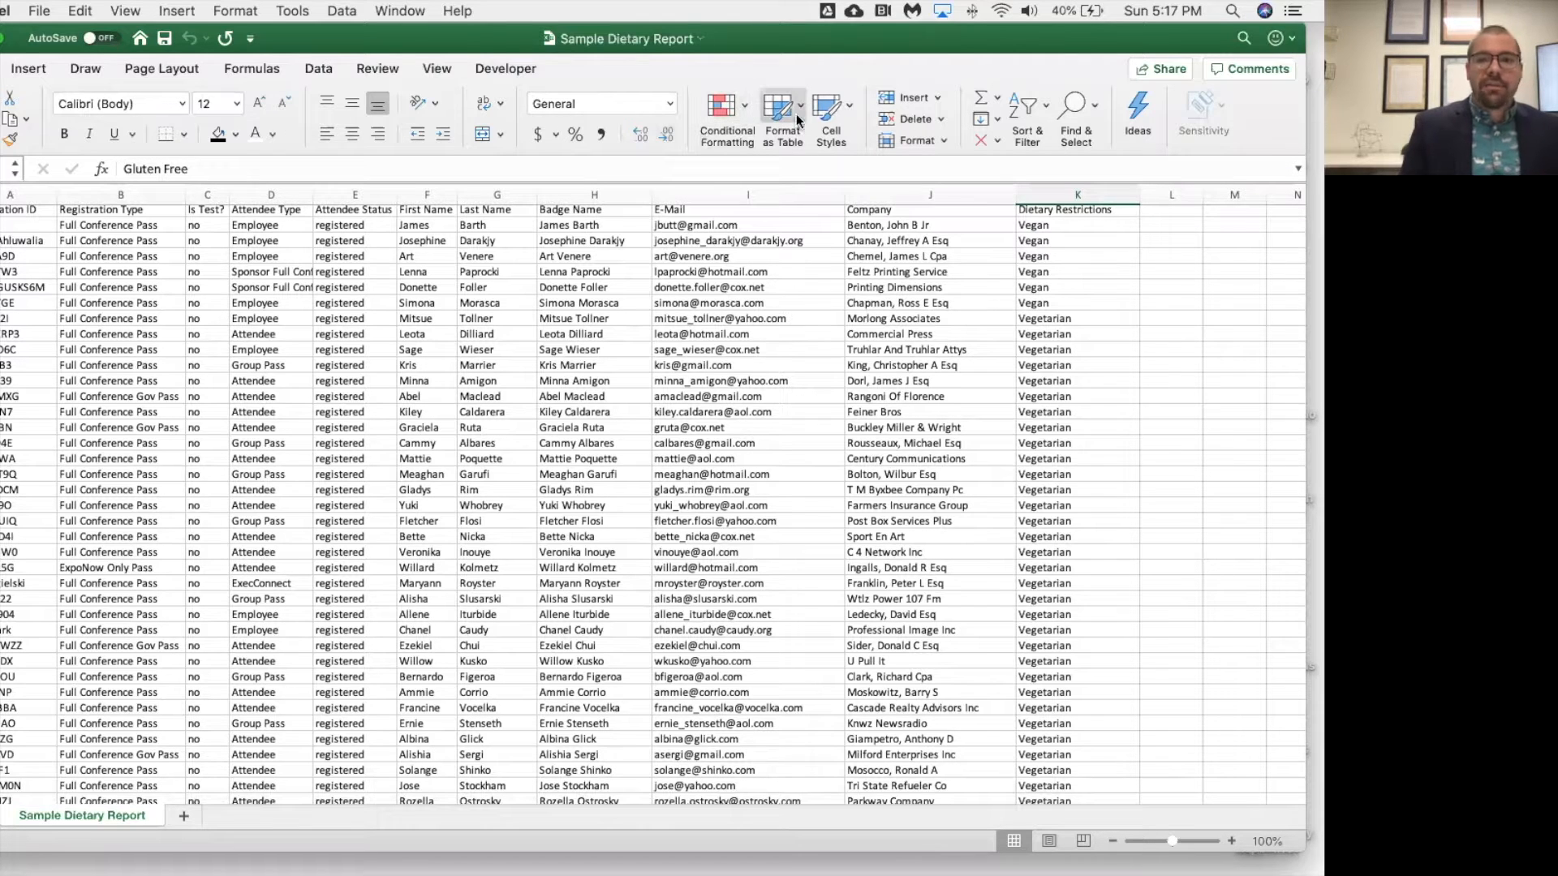
pyautogui.scroll(2, 555, 357)
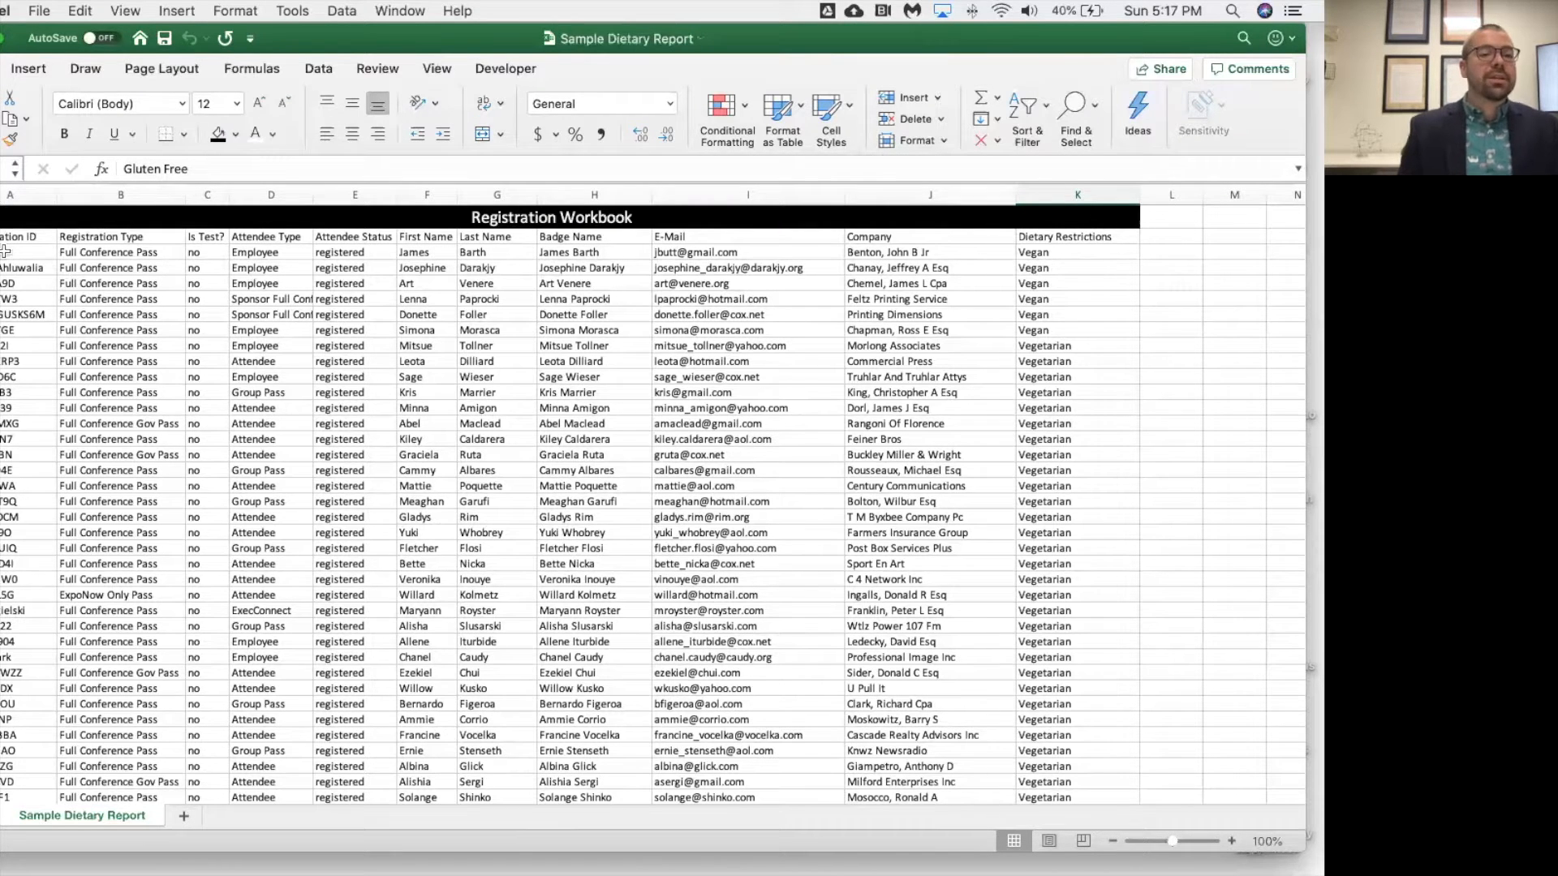
pyautogui.moveTo(25, 237); pyautogui.dragTo(1069, 726)
pyautogui.scroll(20, 624, 342)
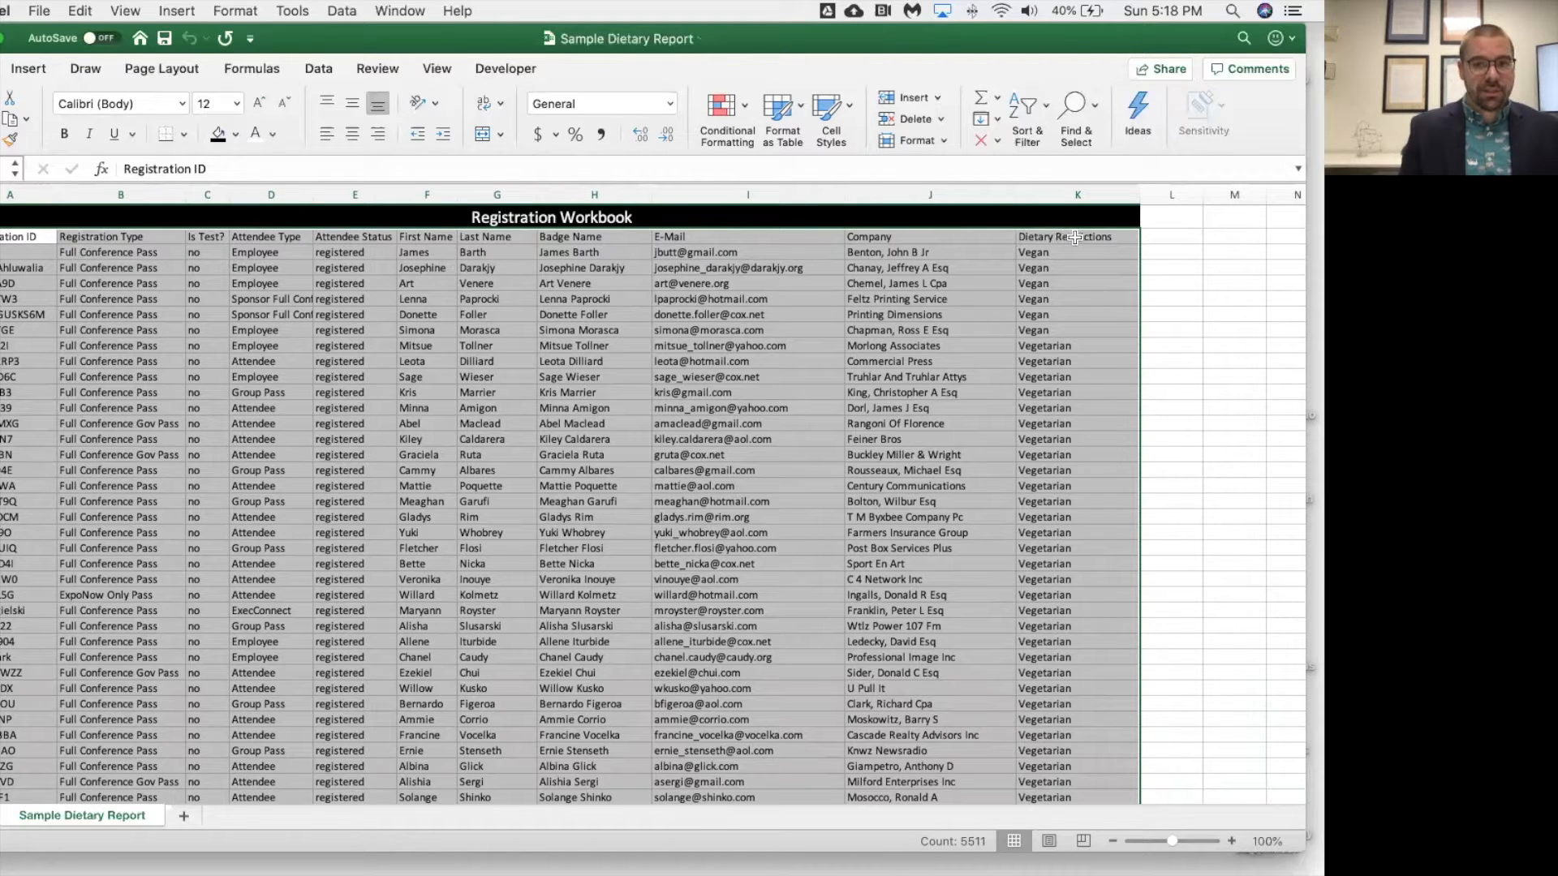
pyautogui.click(797, 110)
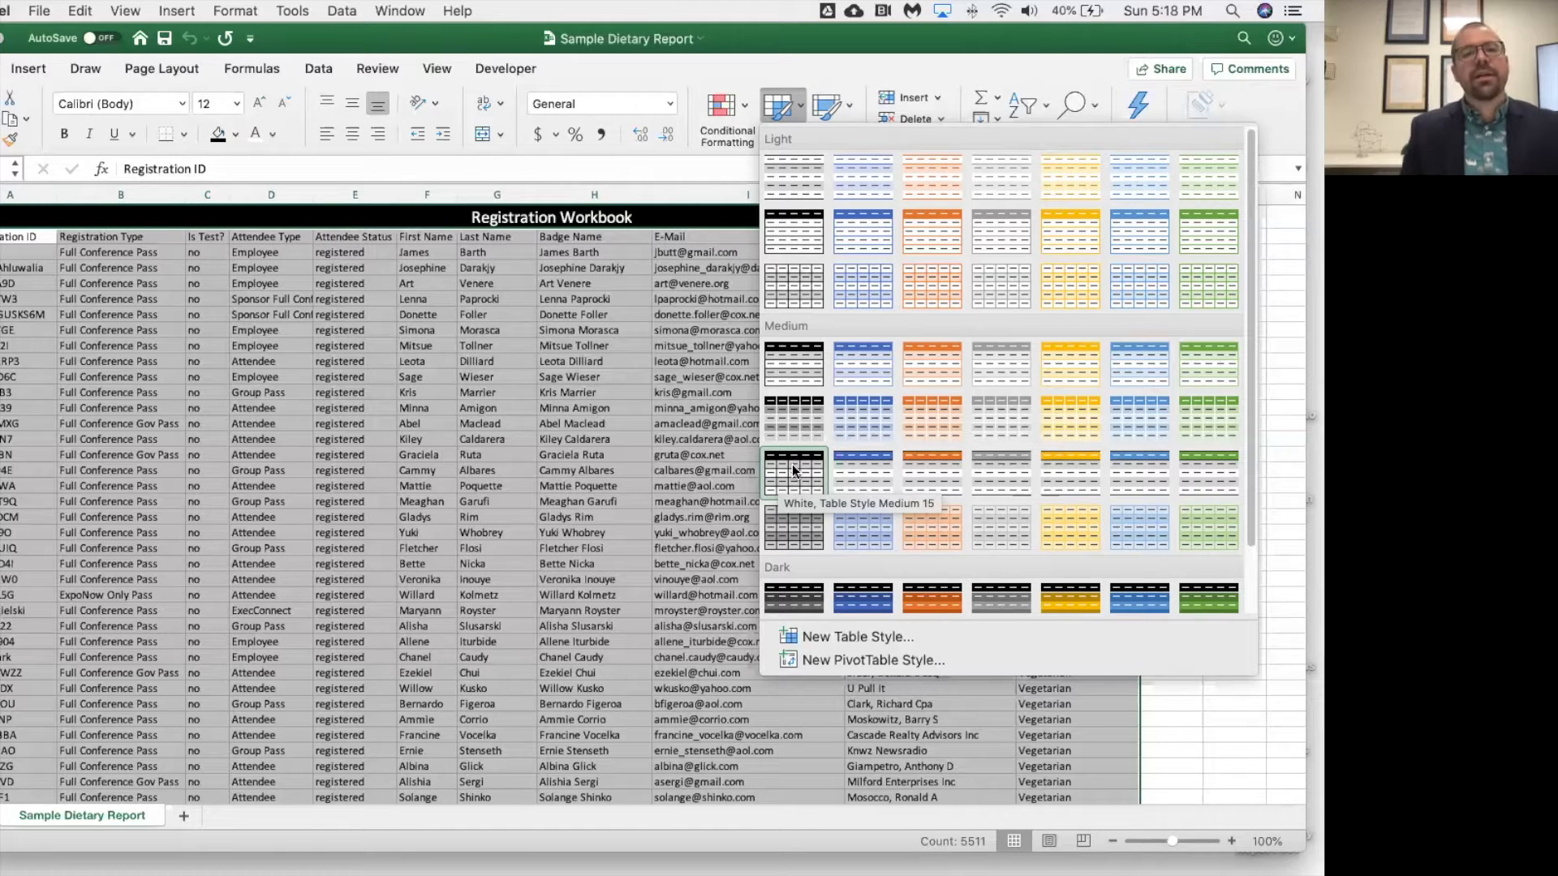
pyautogui.click(793, 469)
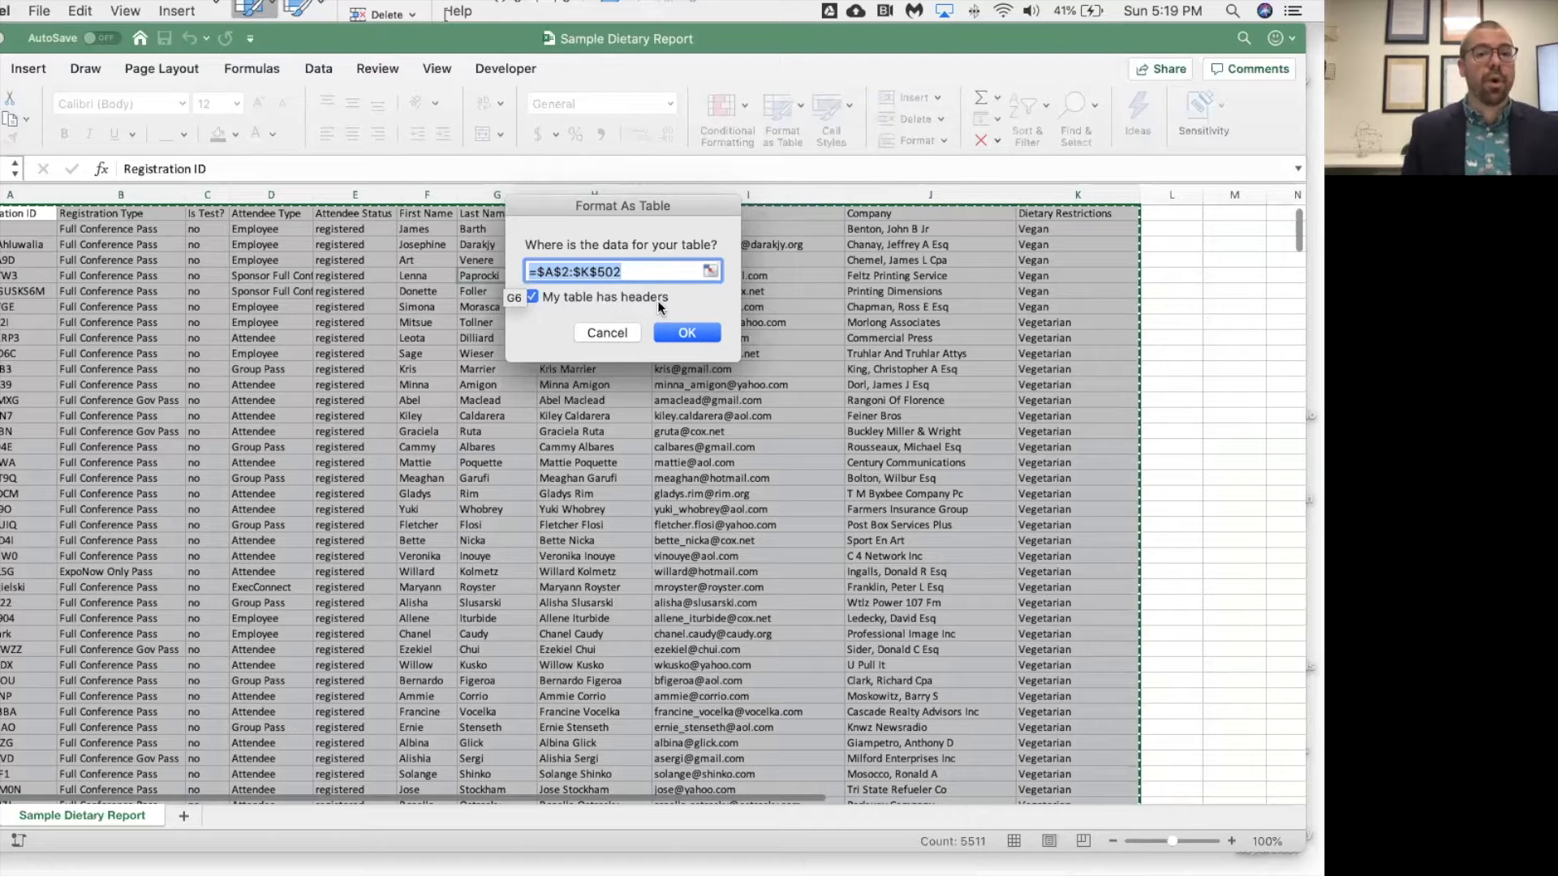
pyautogui.click(685, 333)
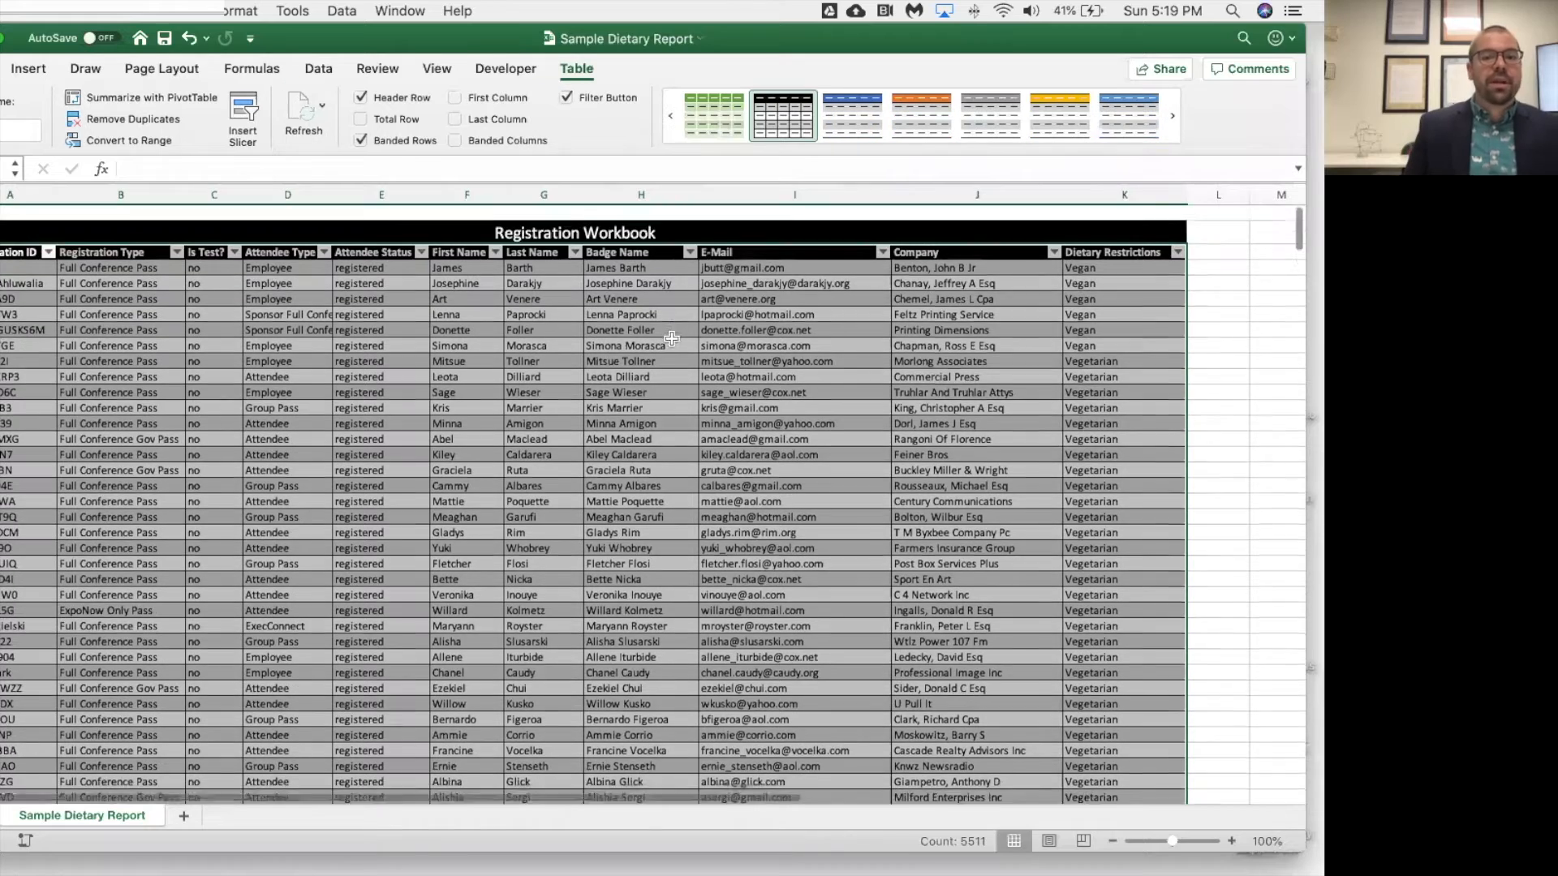
pyautogui.scroll(-1, 672, 338)
pyautogui.click(653, 345)
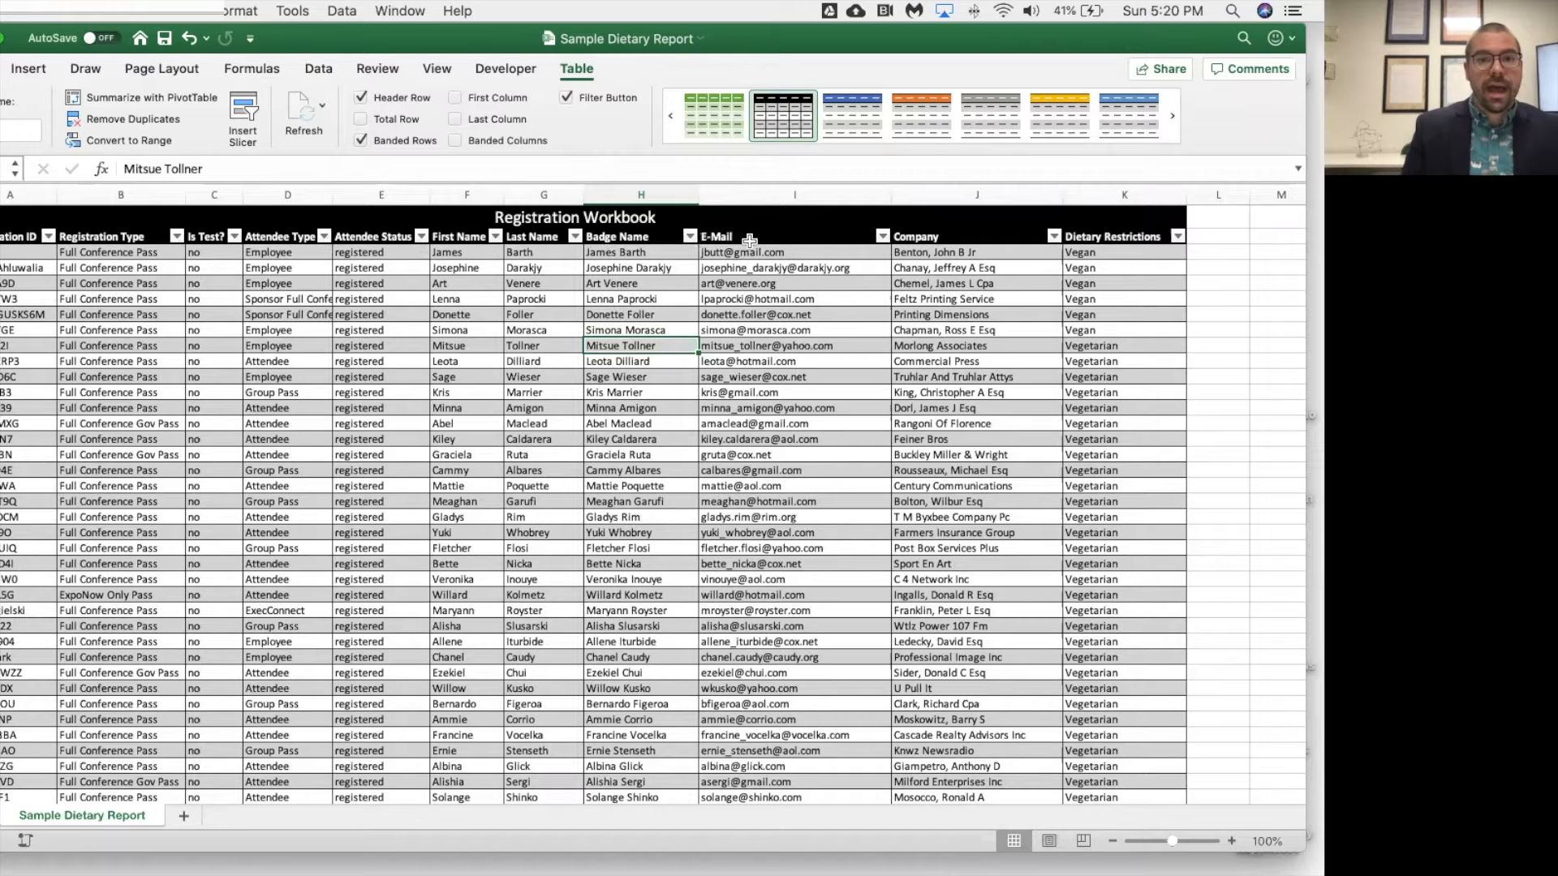
# Filter the Dietary Restrictions column to show only Vegan records.
pyautogui.click(1177, 238)
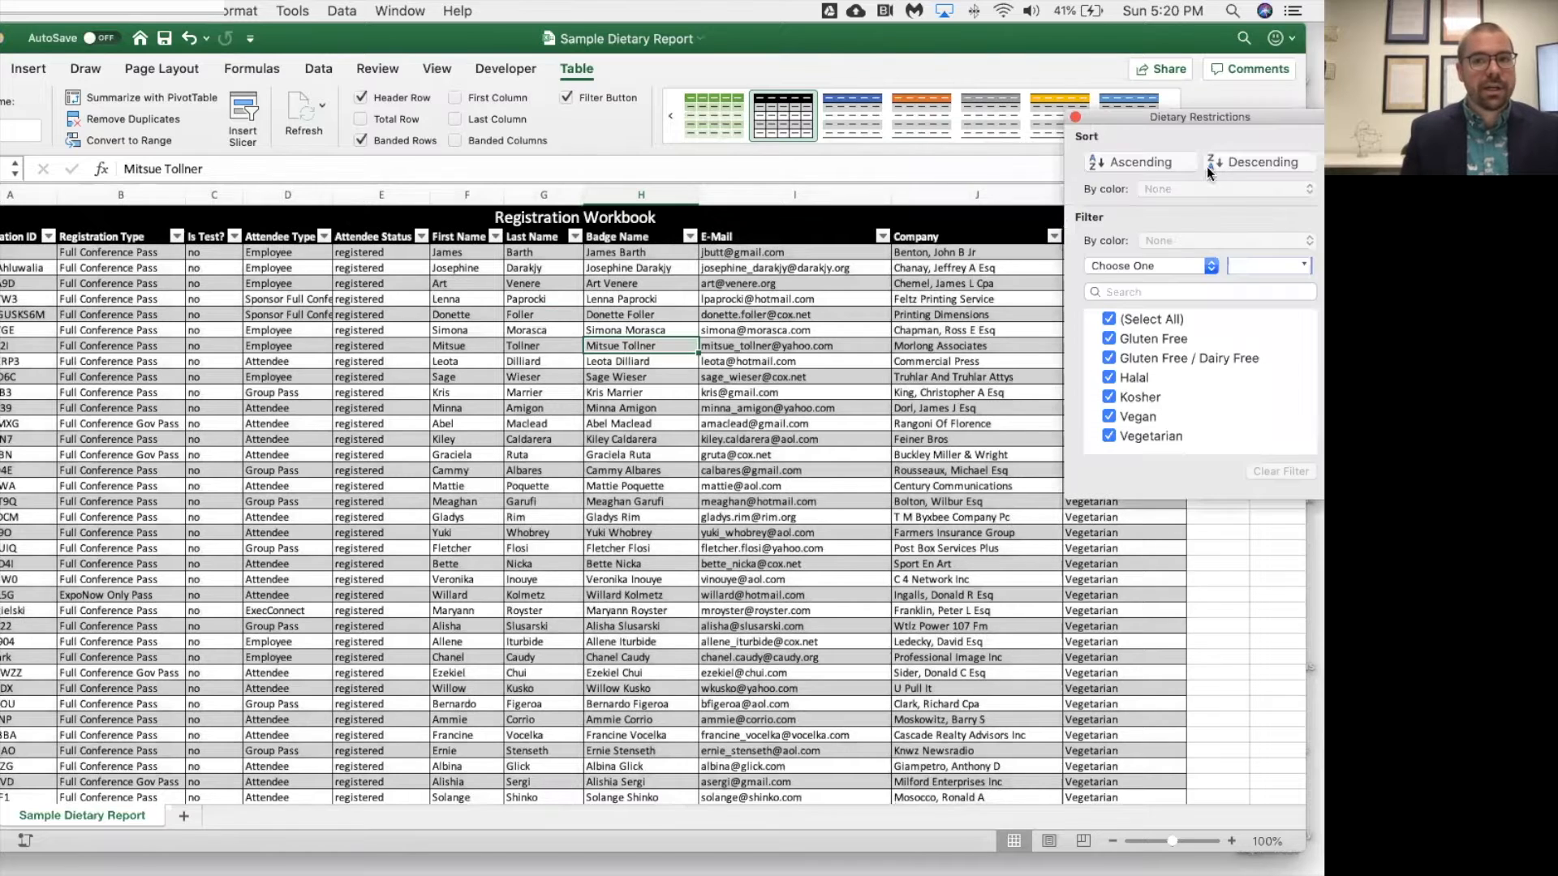
pyautogui.moveTo(1176, 116); pyautogui.dragTo(846, 138)
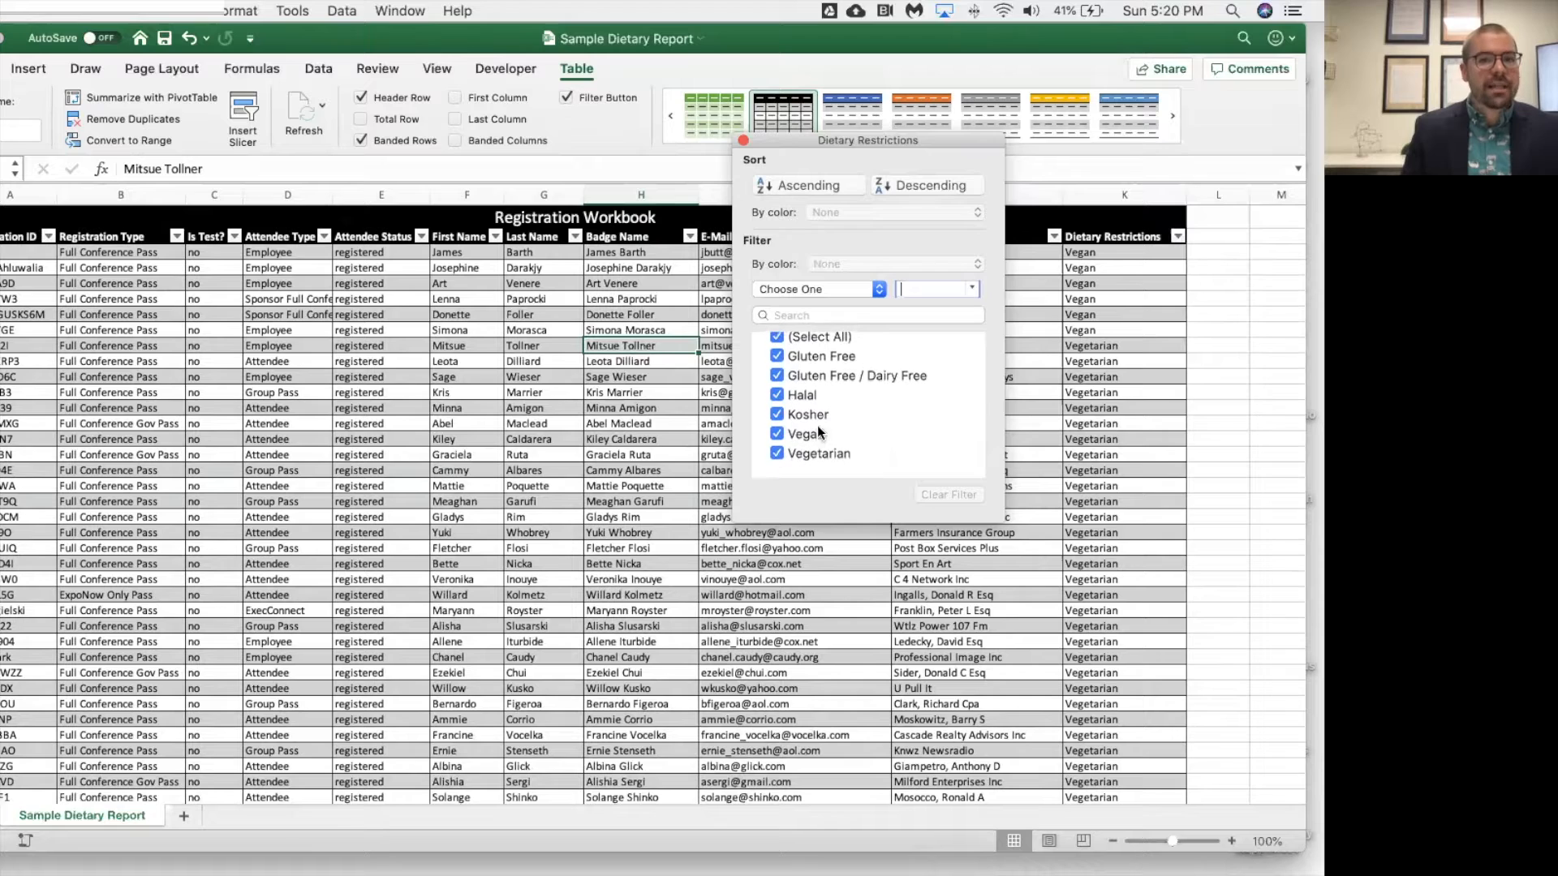
pyautogui.click(777, 343)
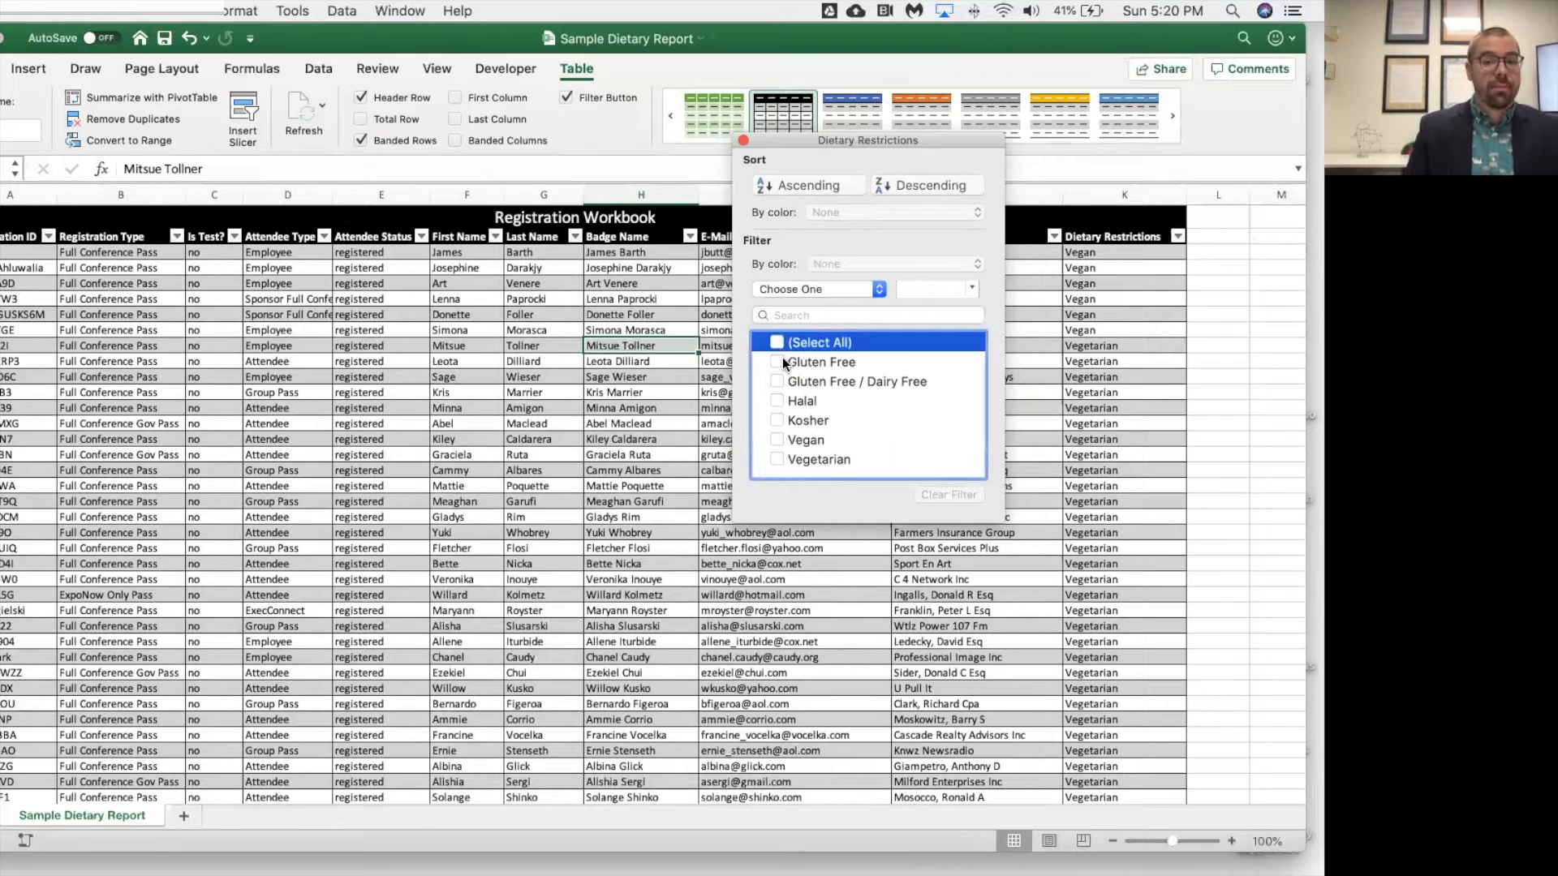
pyautogui.click(776, 438)
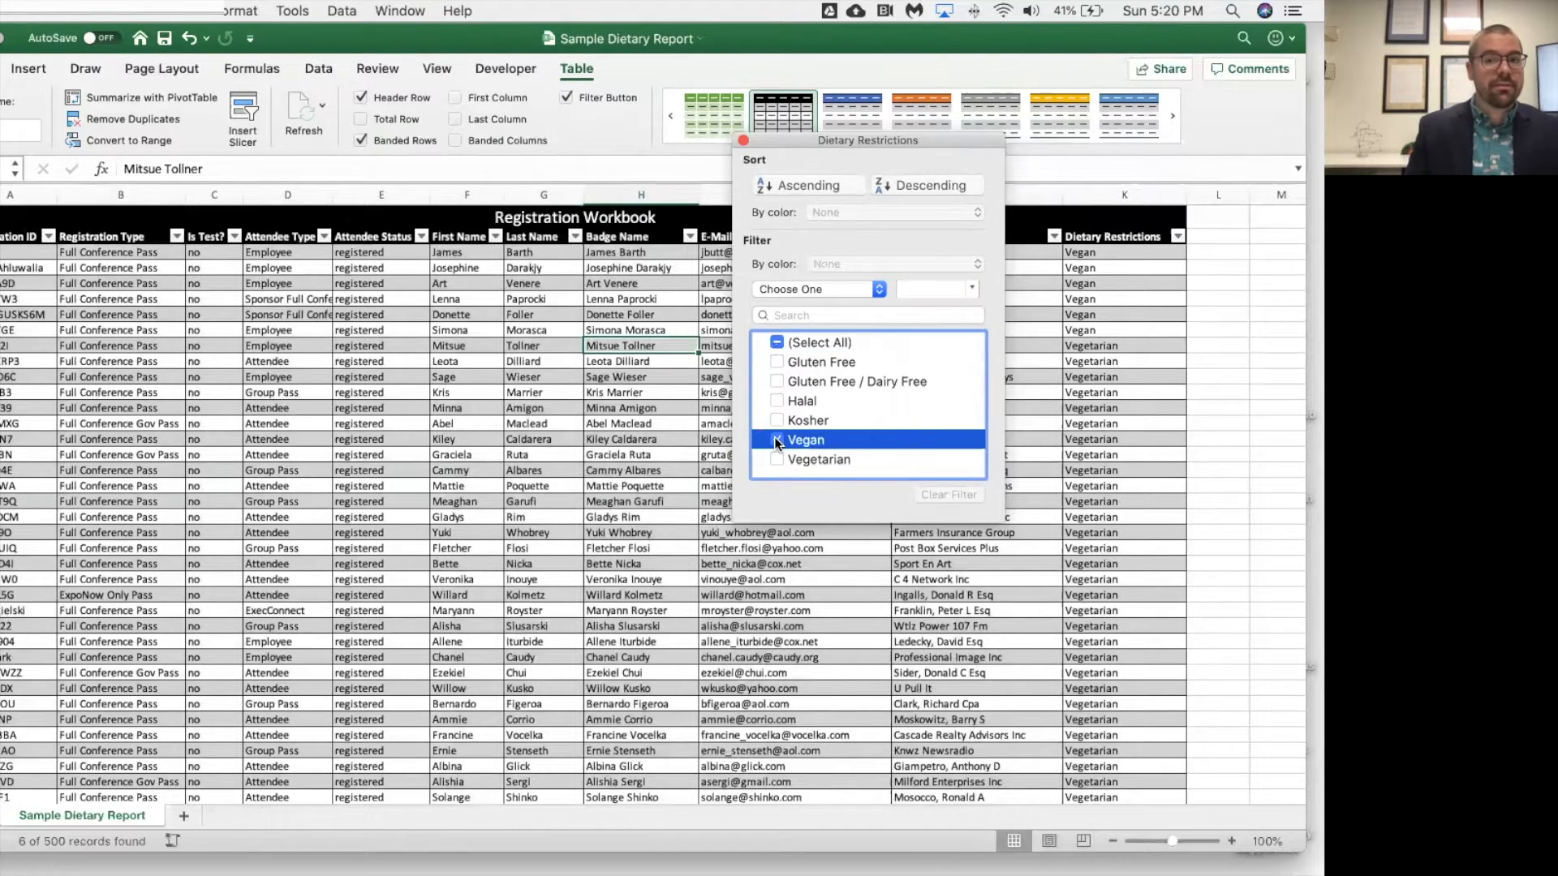
pyautogui.moveTo(843, 135); pyautogui.dragTo(475, 210)
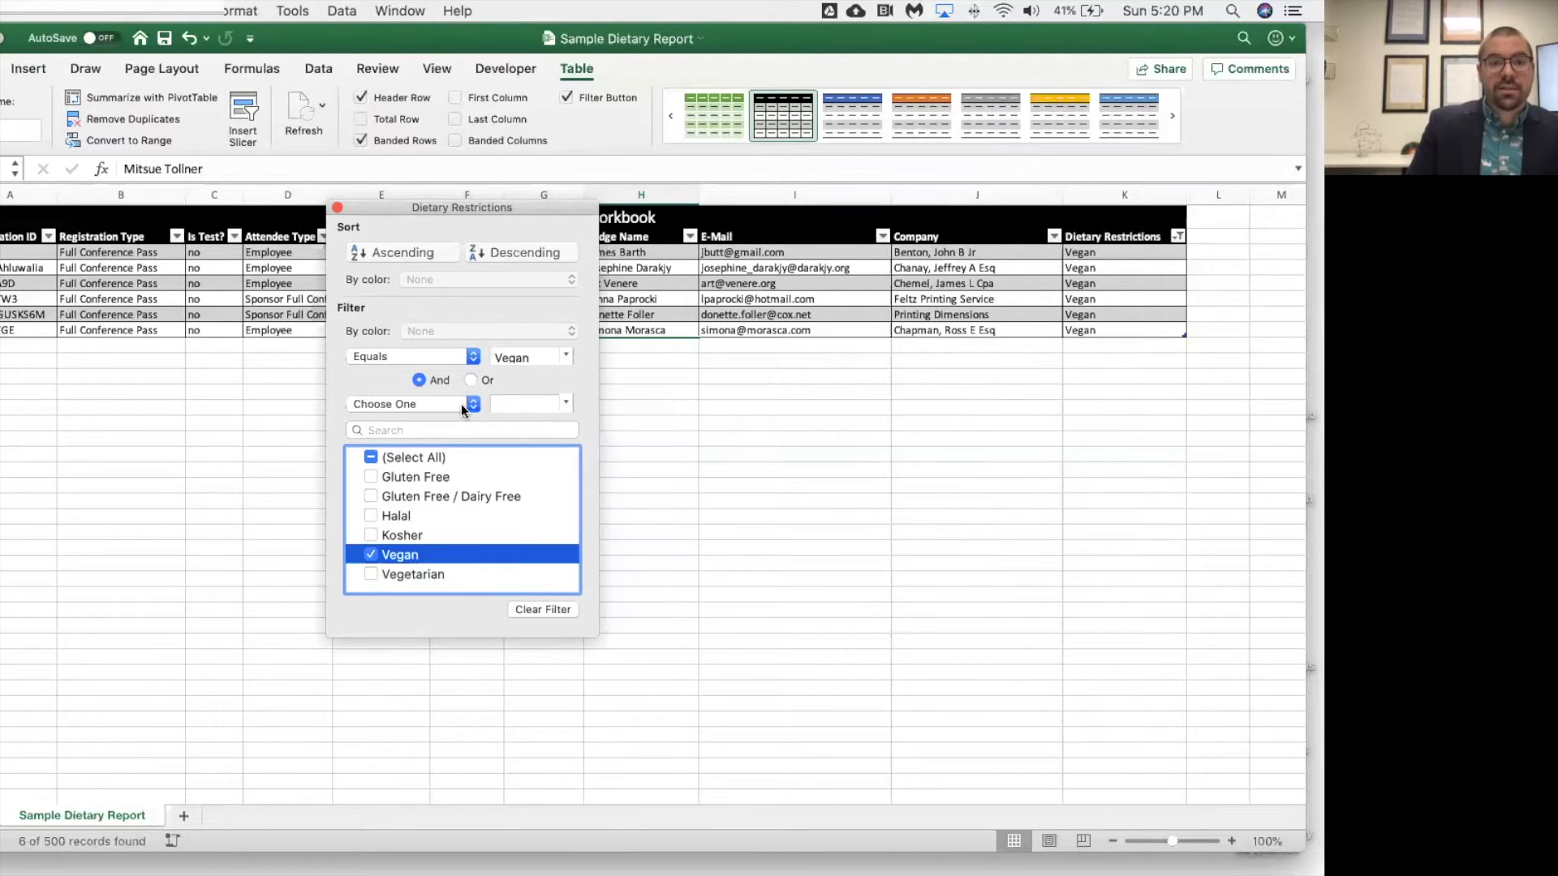
# Switch the Dietary Restrictions filter to Gluten Free / Dairy Free only, and then restore all dietary values.
pyautogui.click(369, 553)
pyautogui.click(372, 497)
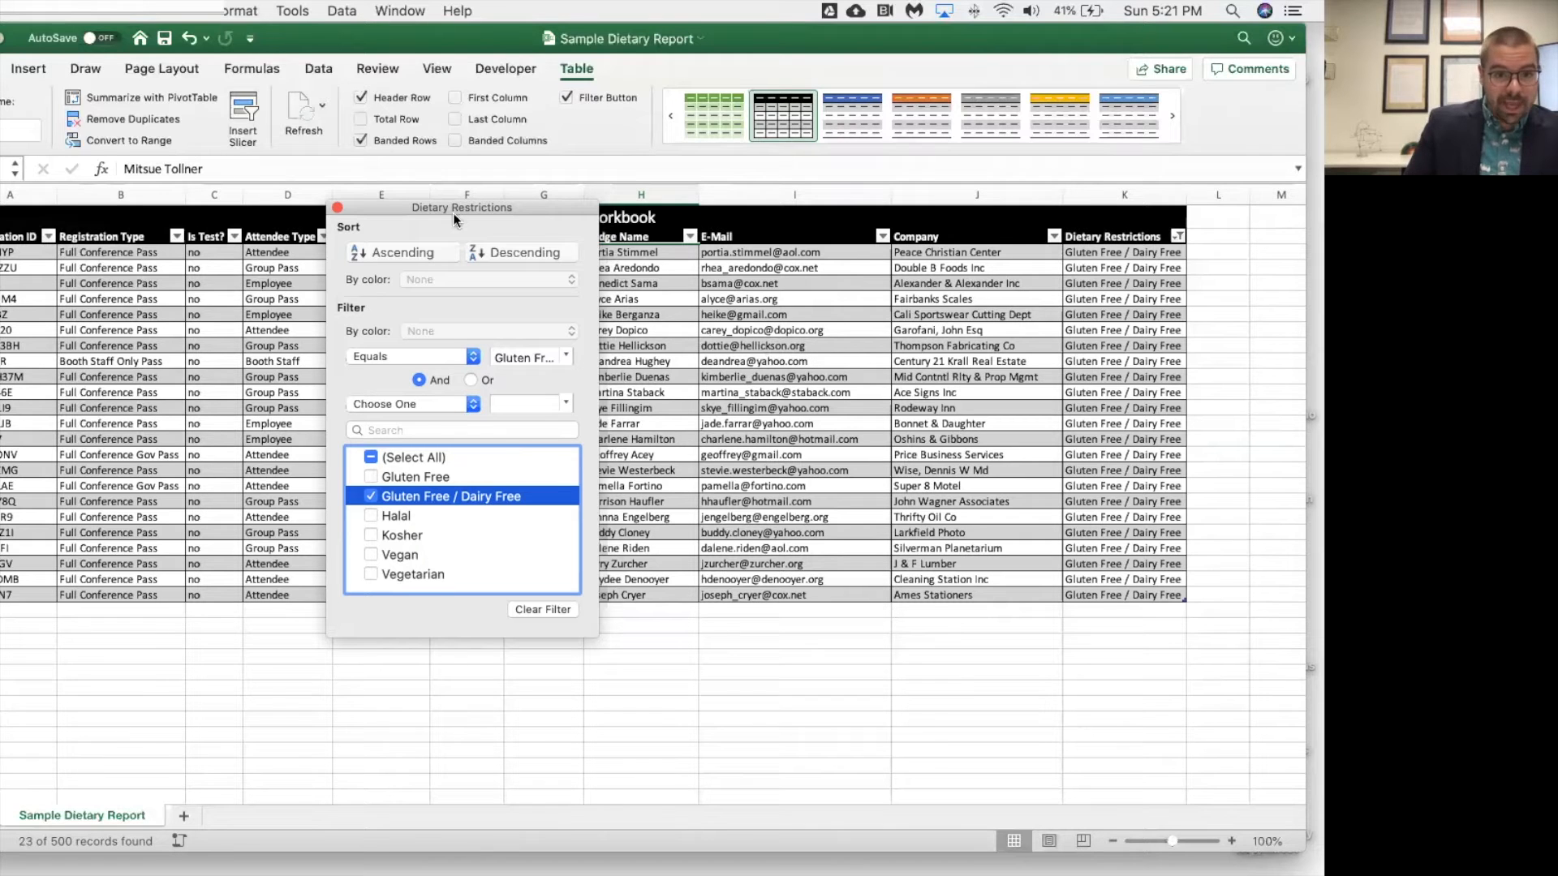
pyautogui.click(372, 457)
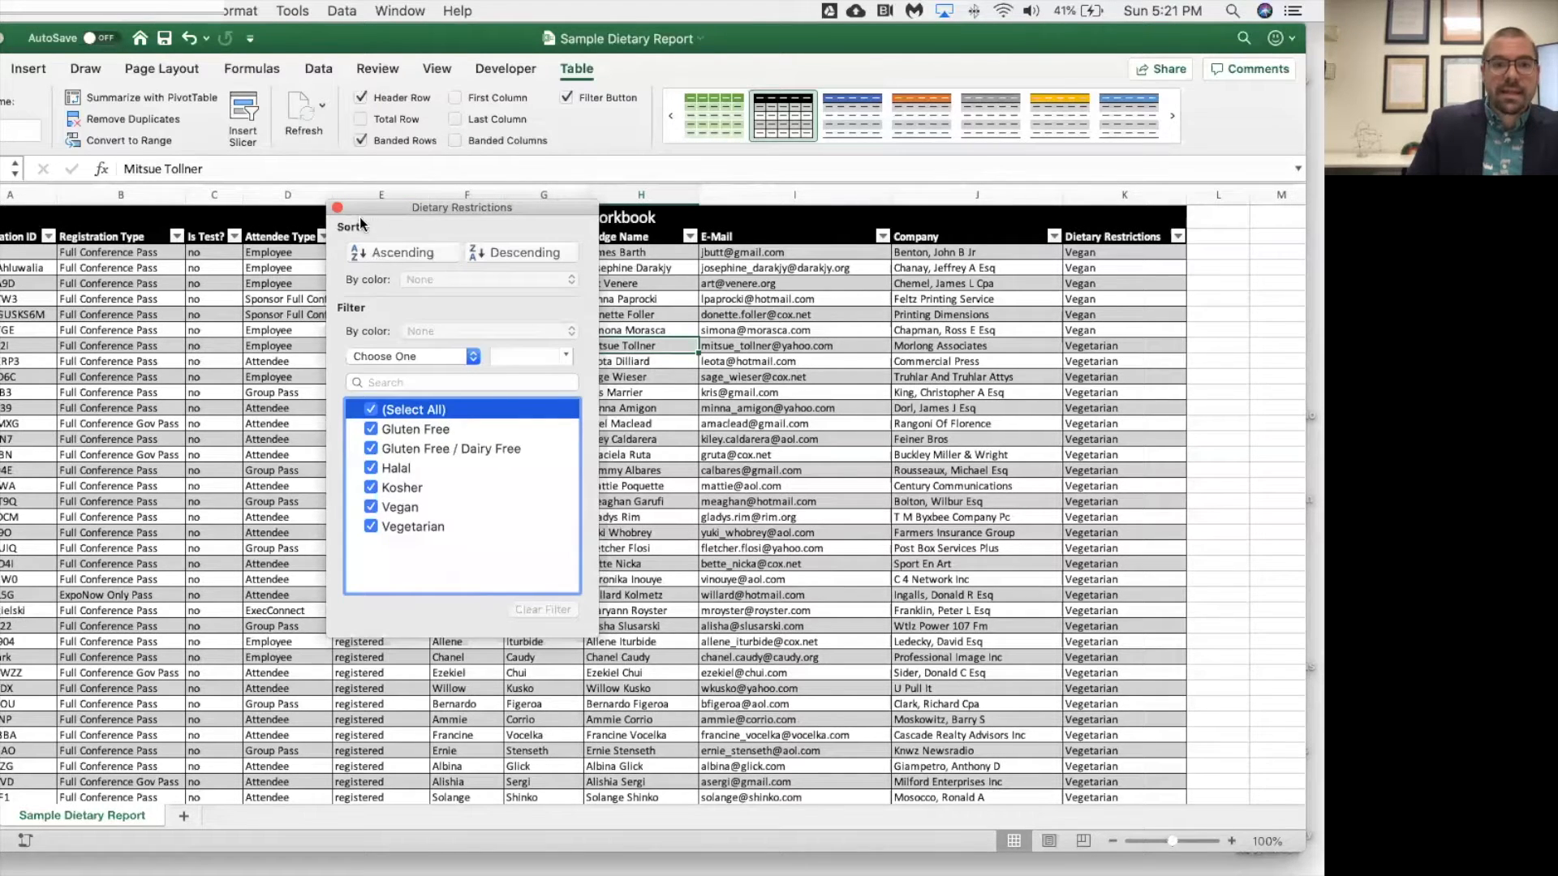
# Sort the table by Dietary Restrictions in ascending order and close the column's sort and filter window.
pyautogui.click(403, 252)
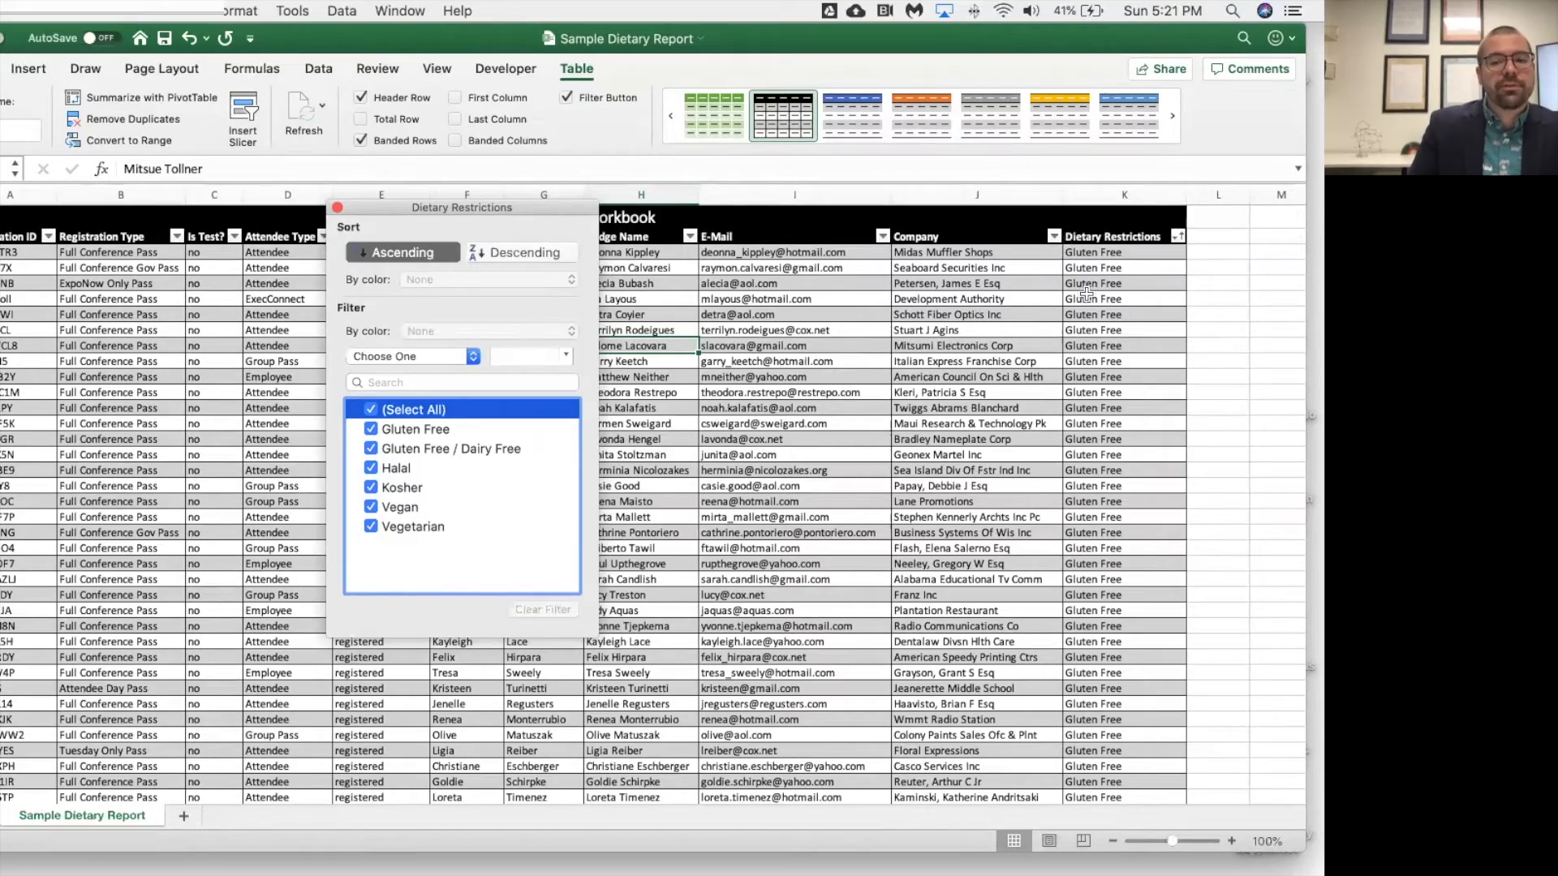
pyautogui.scroll(-15, 1127, 440)
pyautogui.scroll(10, 1124, 439)
pyautogui.scroll(10, 1124, 437)
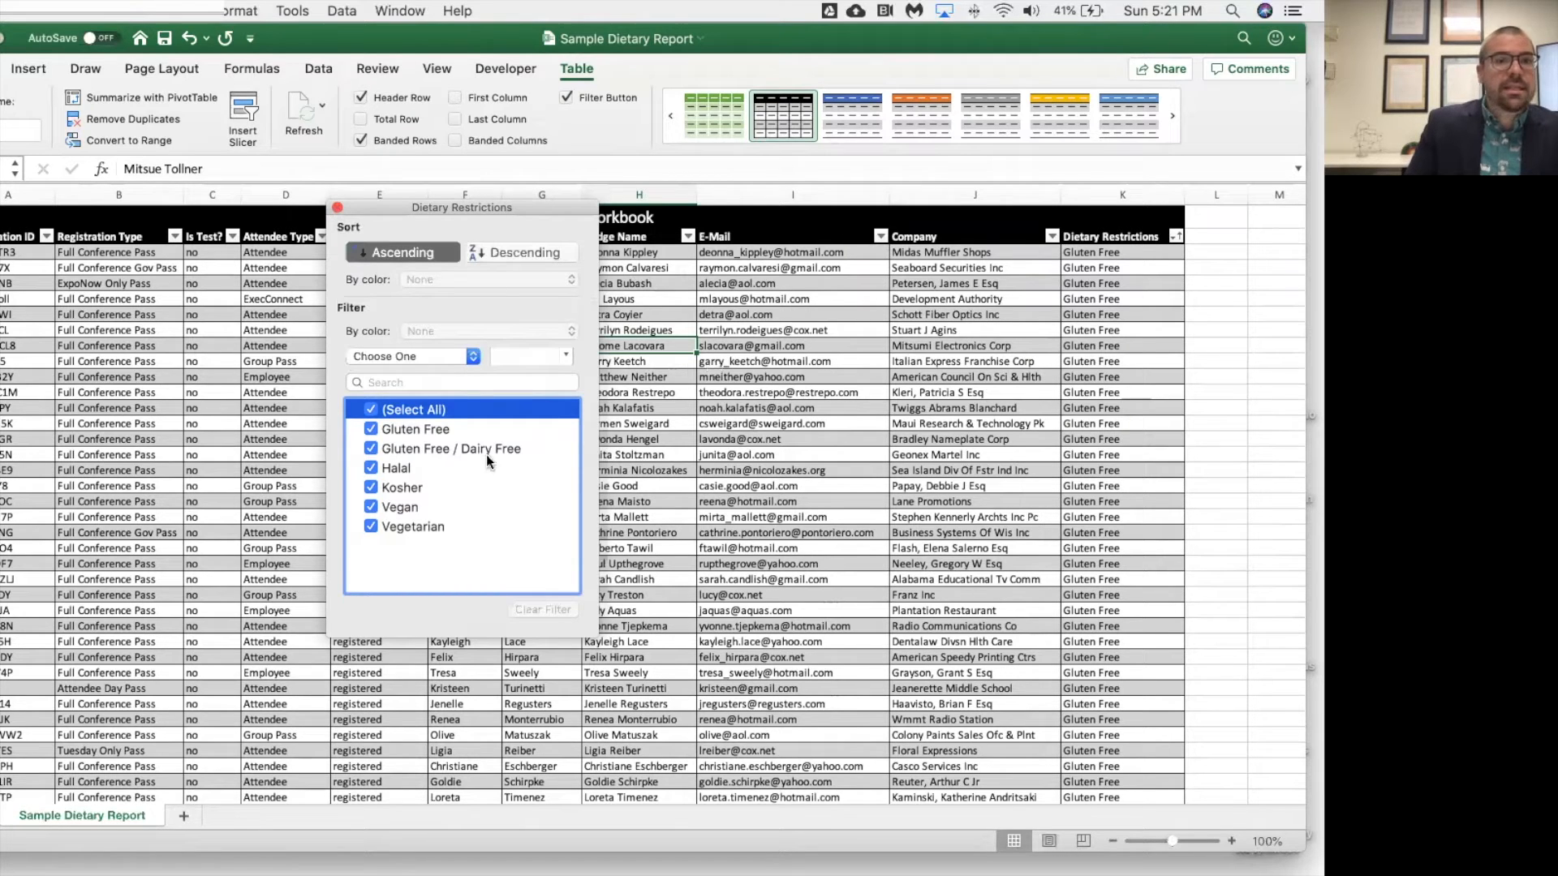
pyautogui.click(337, 210)
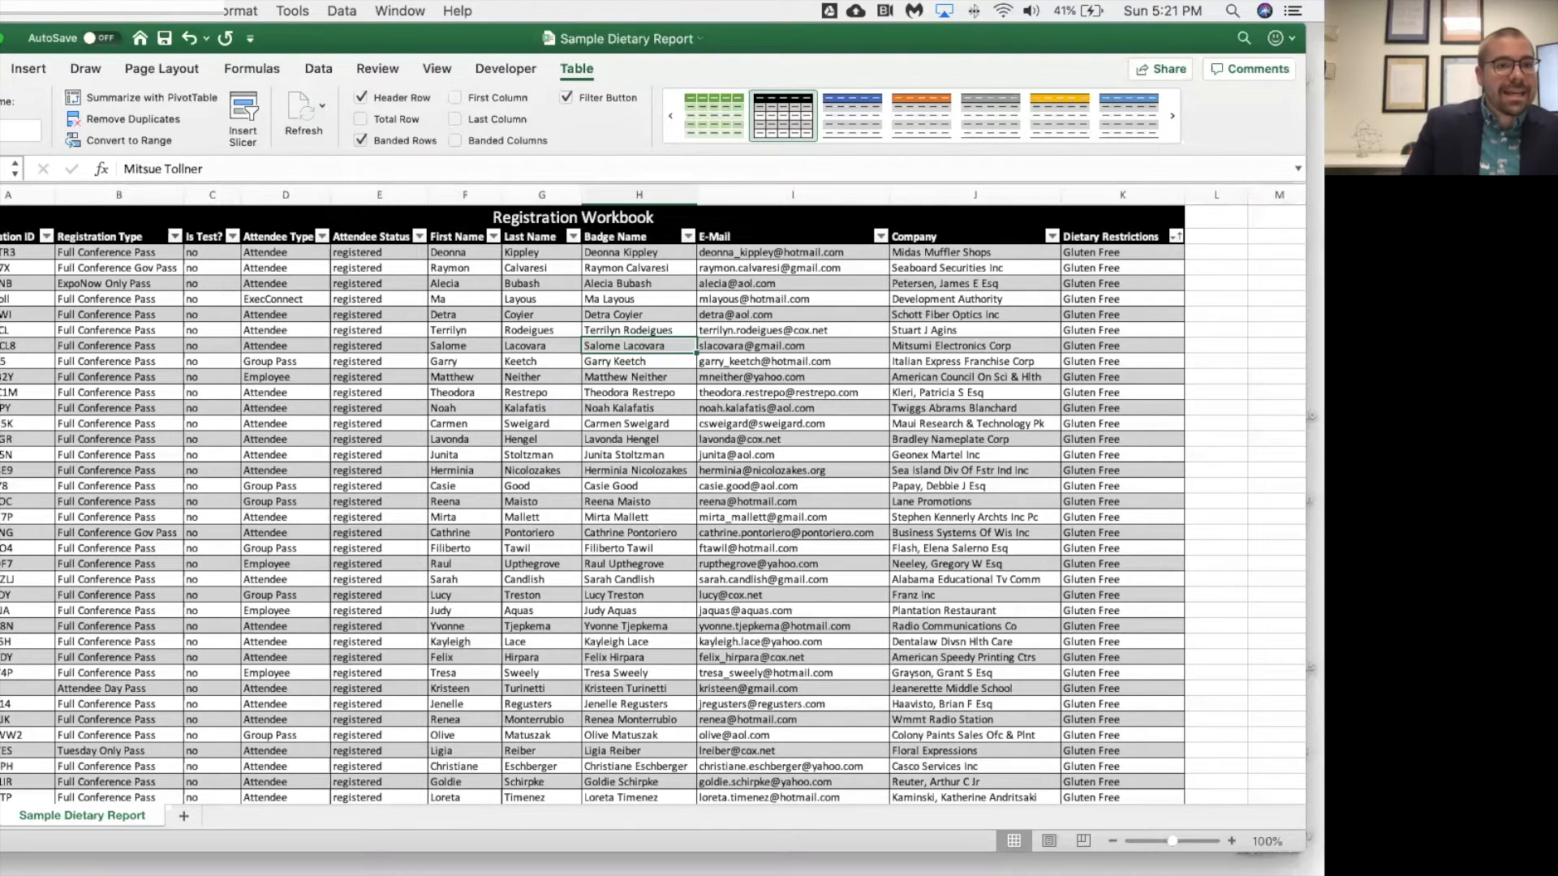
# Insert a blank row between the first and second records of the table.
pyautogui.click(2, 268)
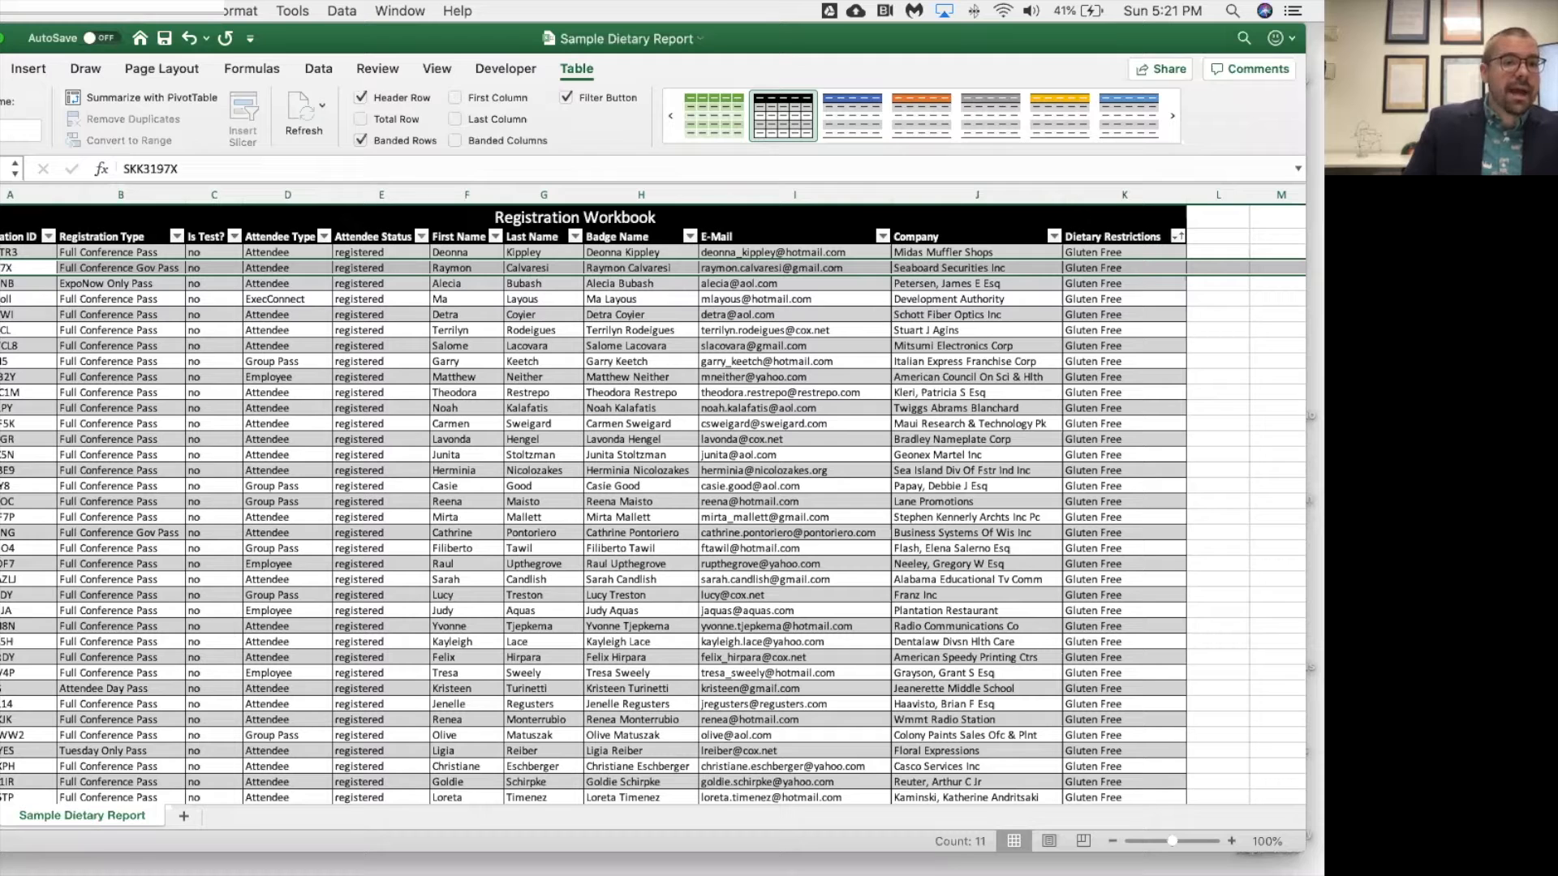
pyautogui.rightClick(1, 270)
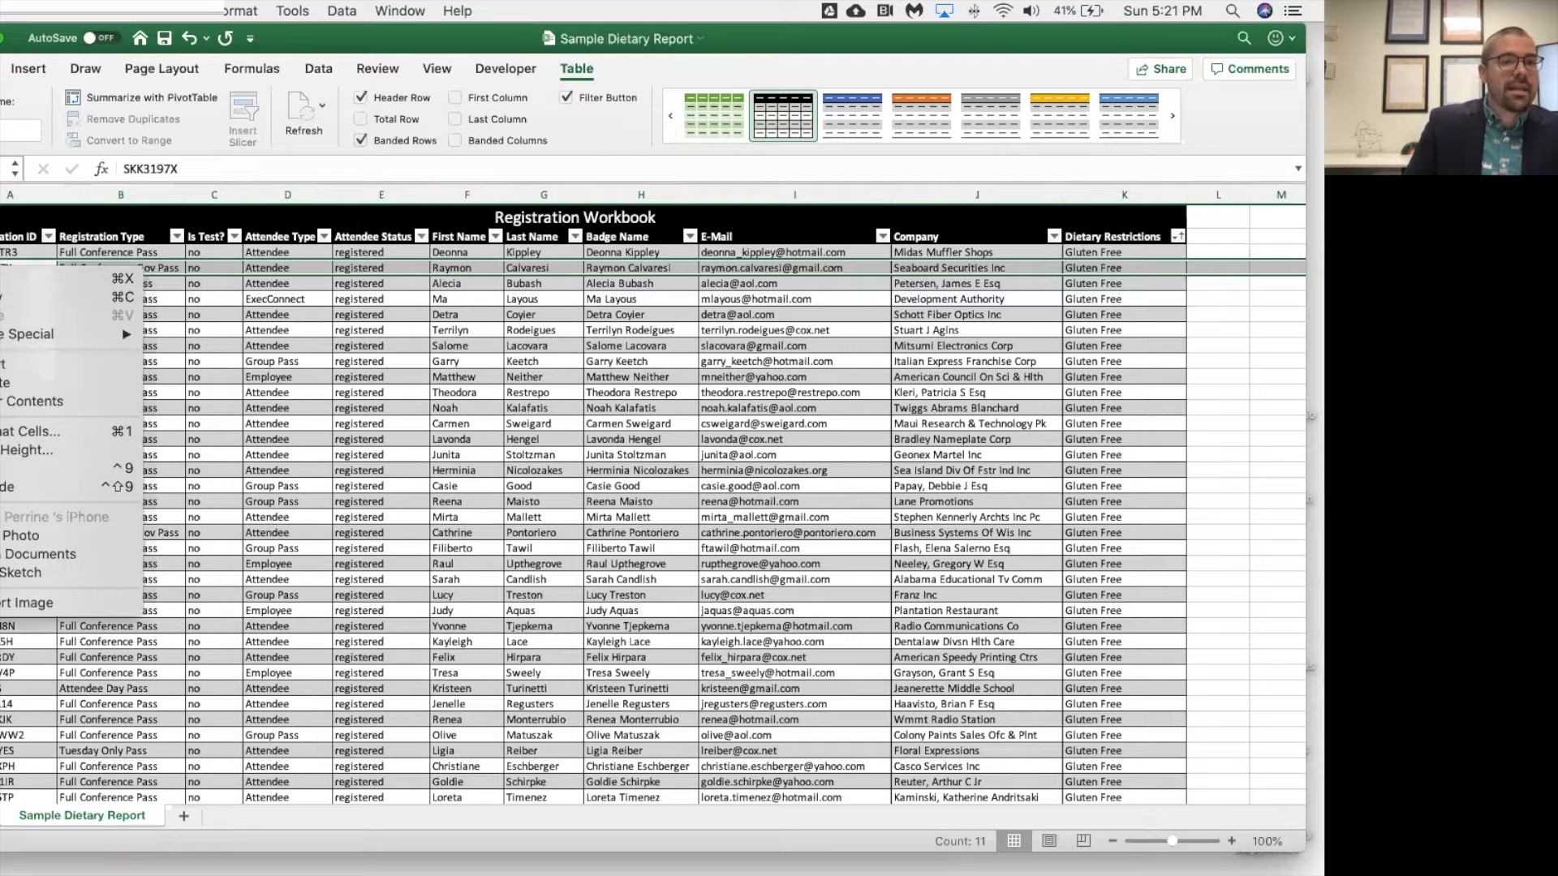
pyautogui.click(3, 364)
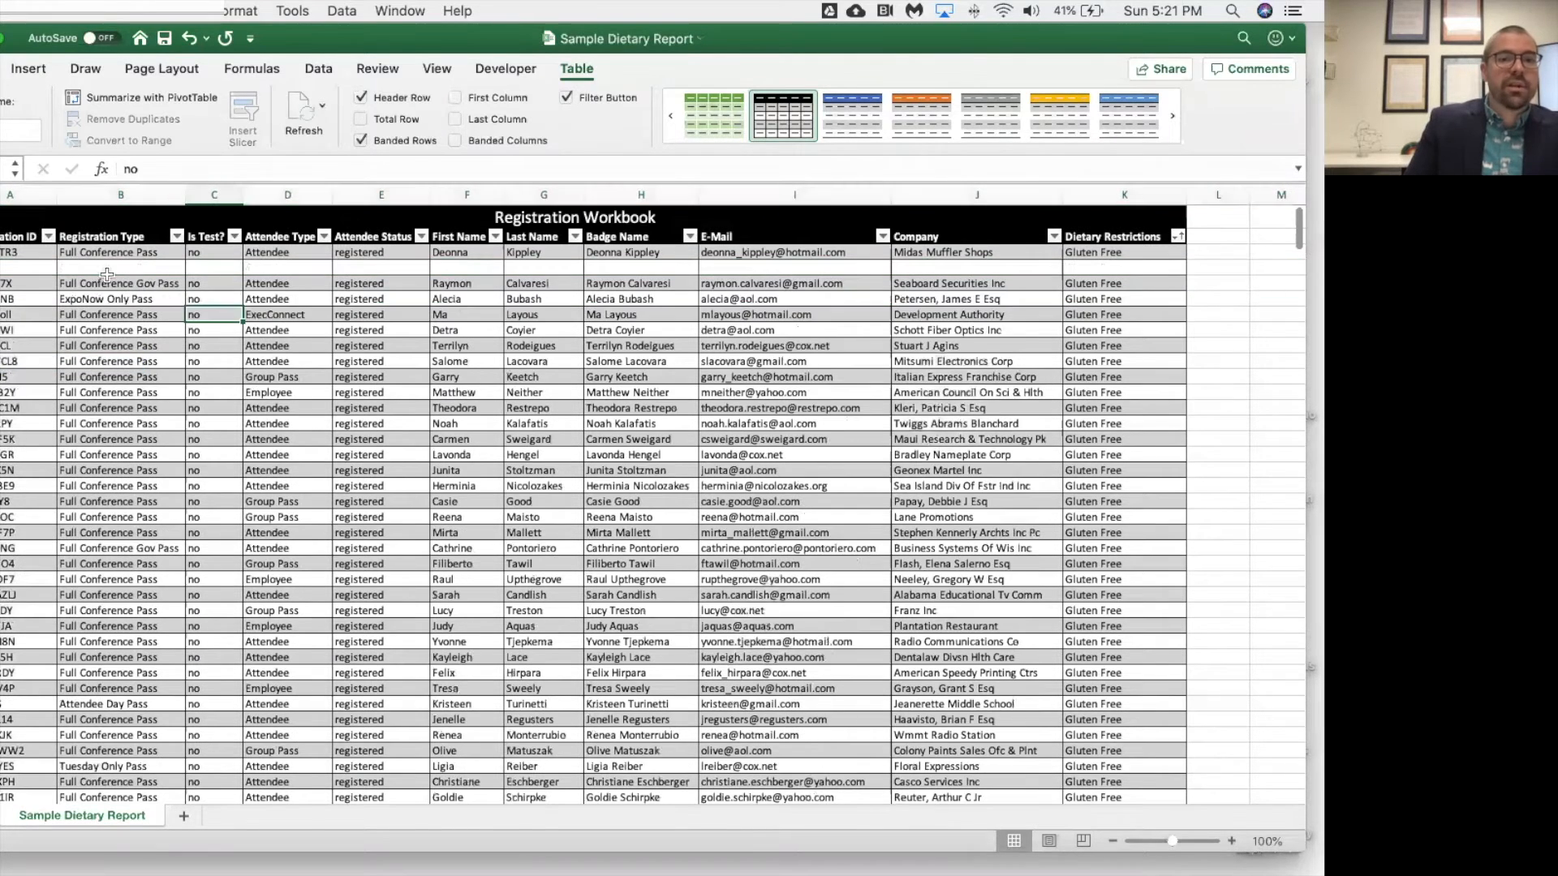
# Look through the table down to its last record, and then delete the blank row below the first record.
pyautogui.scroll(-20, 1076, 477)
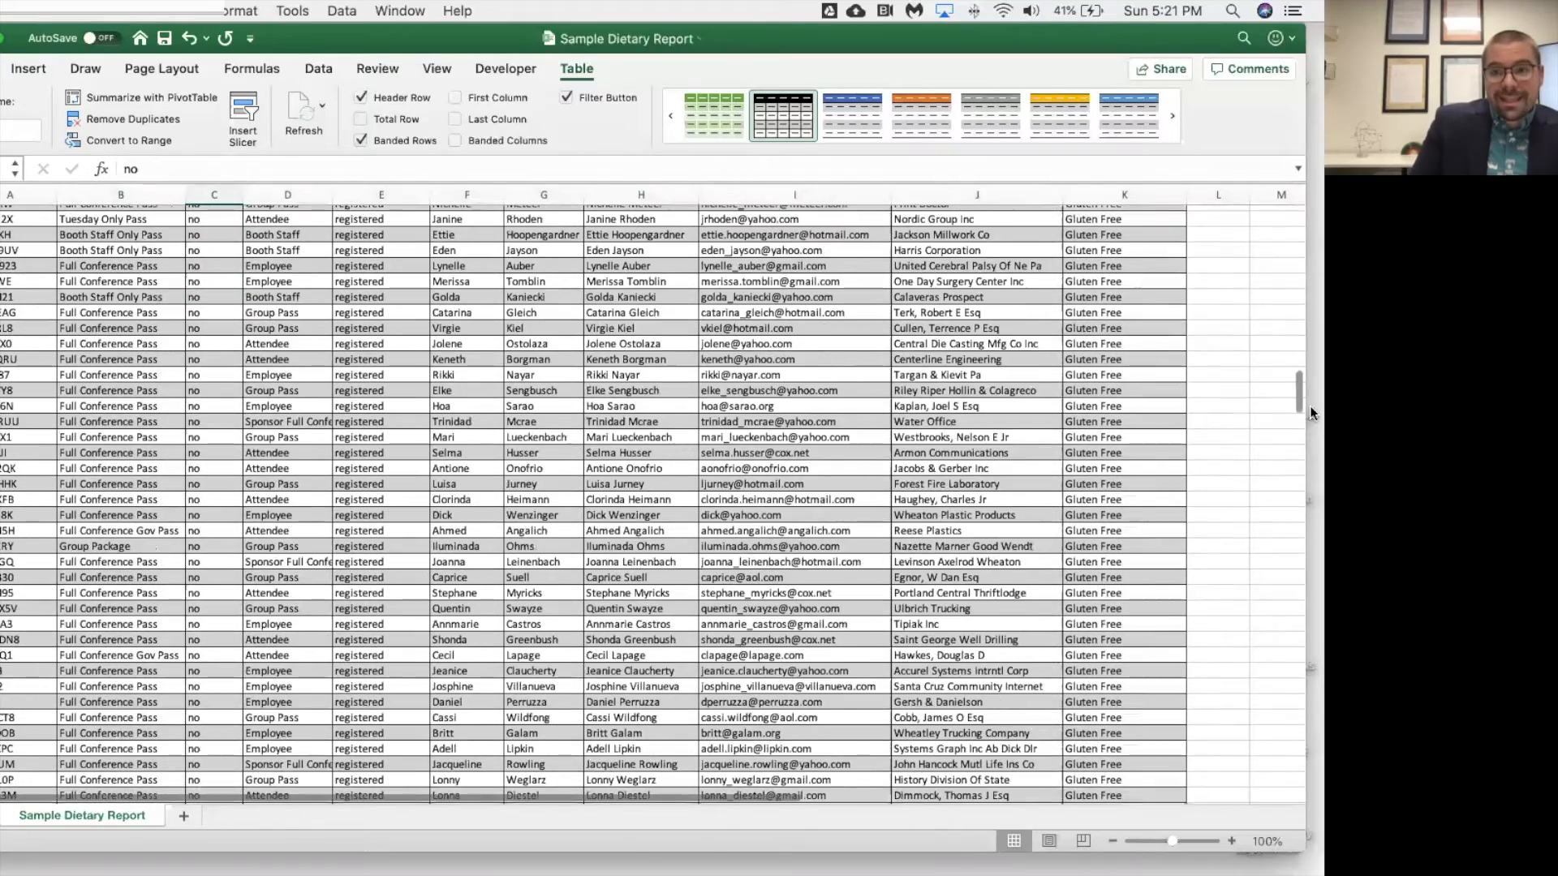
pyautogui.scroll(-20, 1076, 477)
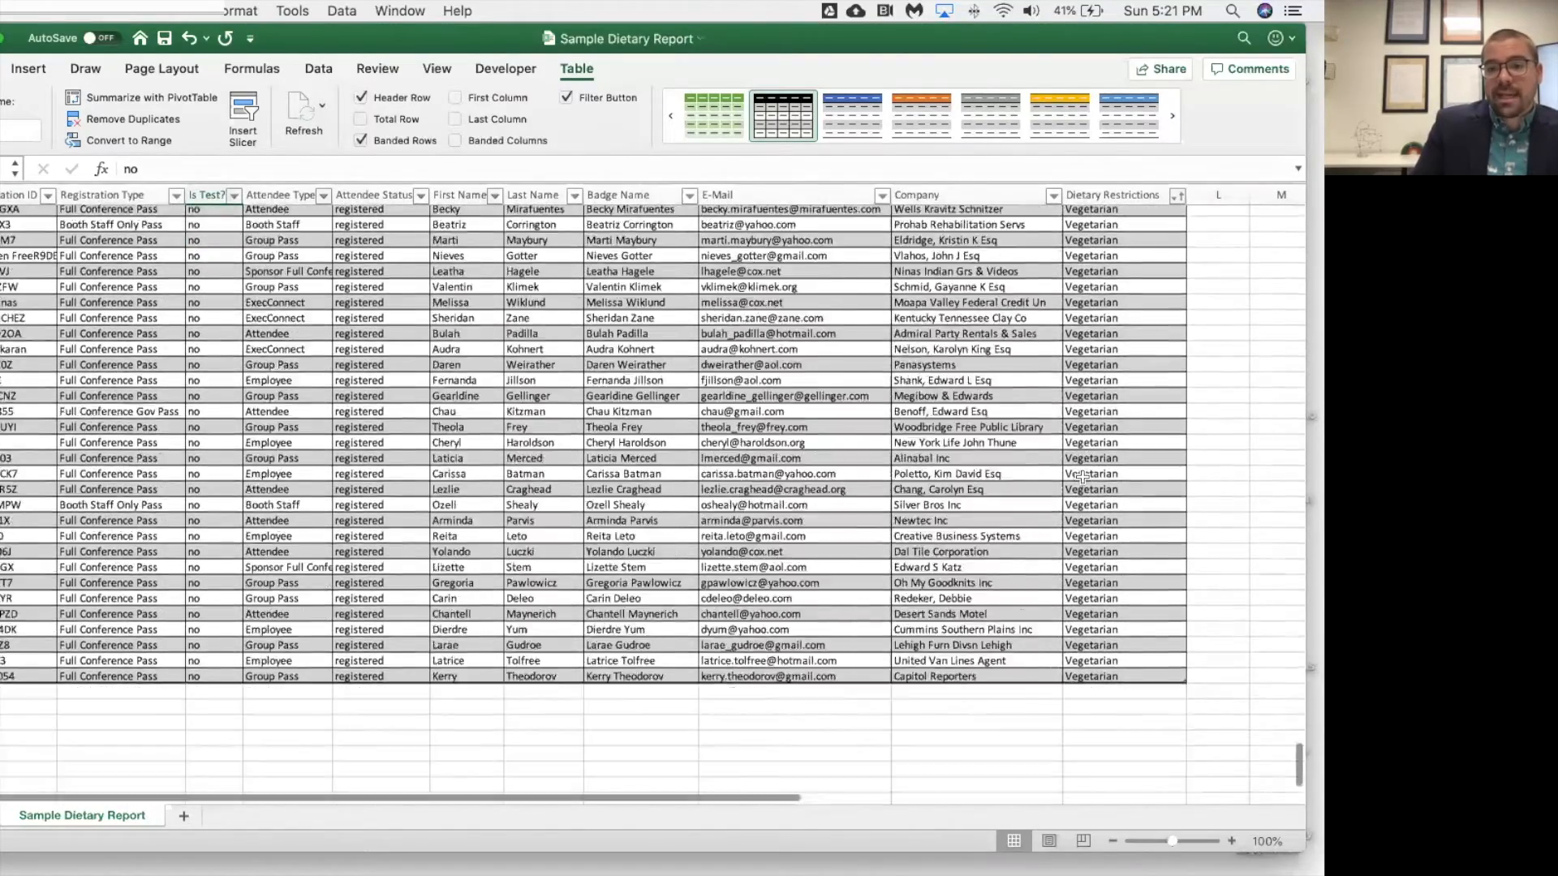
pyautogui.scroll(5, 1082, 477)
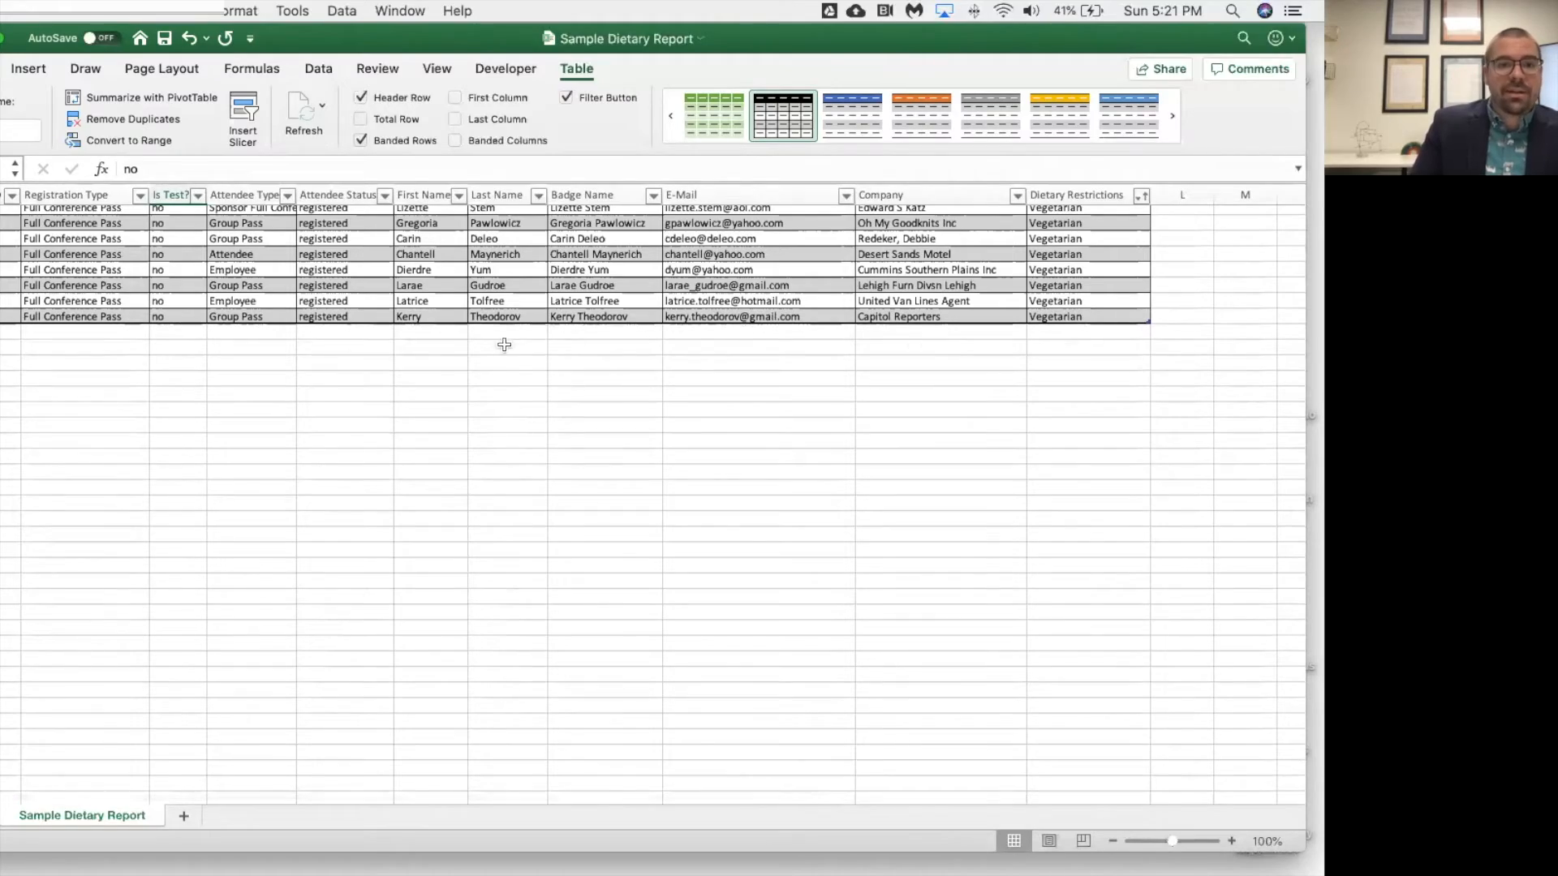
pyautogui.scroll(15, 376, 344)
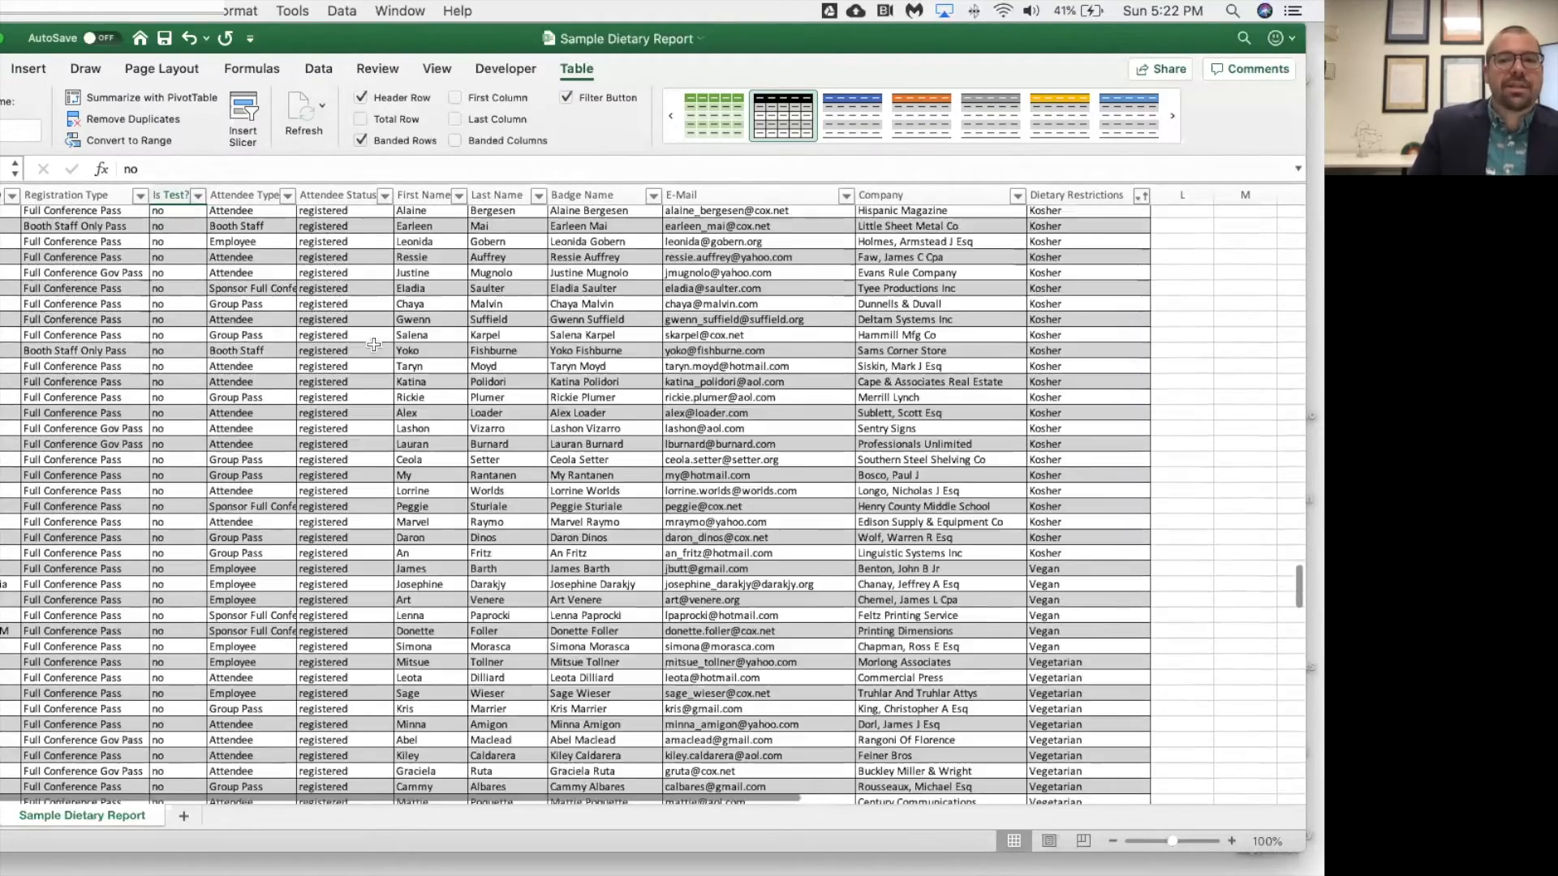
pyautogui.scroll(20, 375, 344)
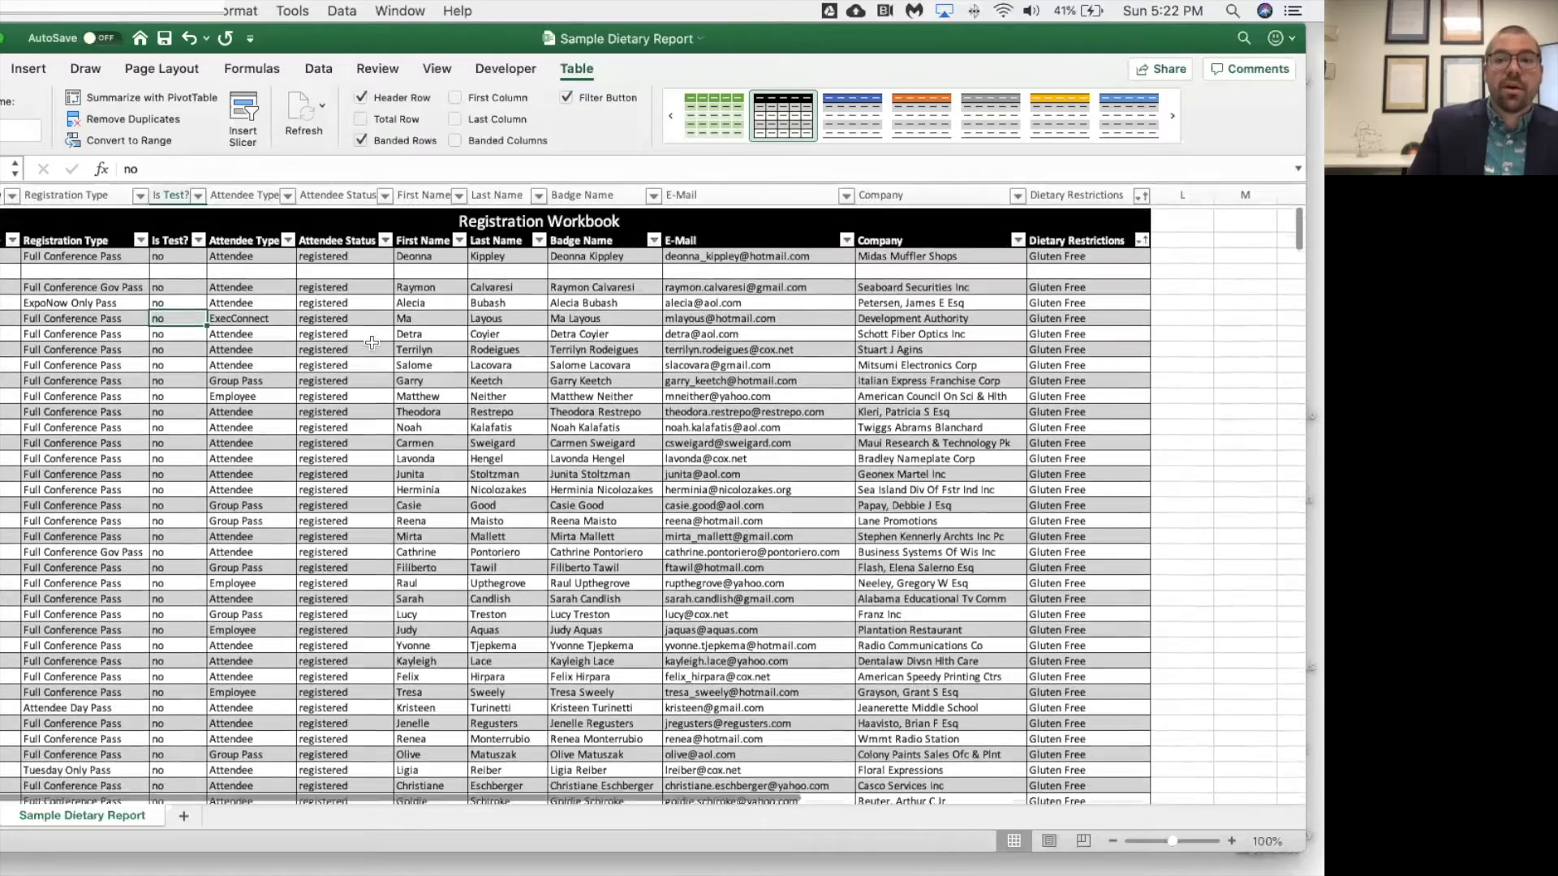
pyautogui.hscroll(-1, 375, 344)
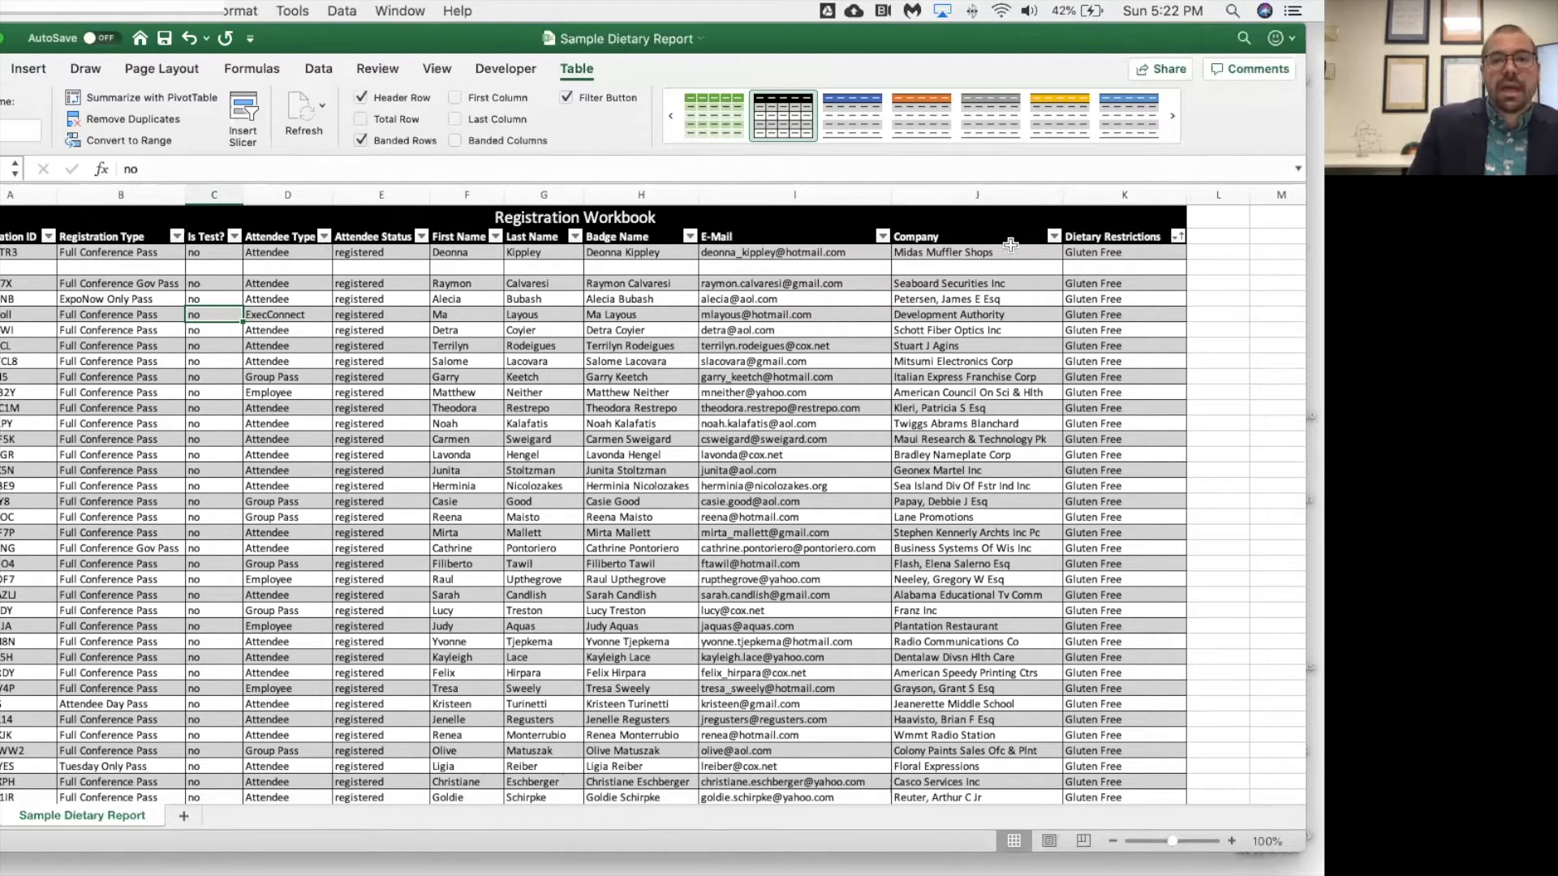
pyautogui.rightClick(3, 267)
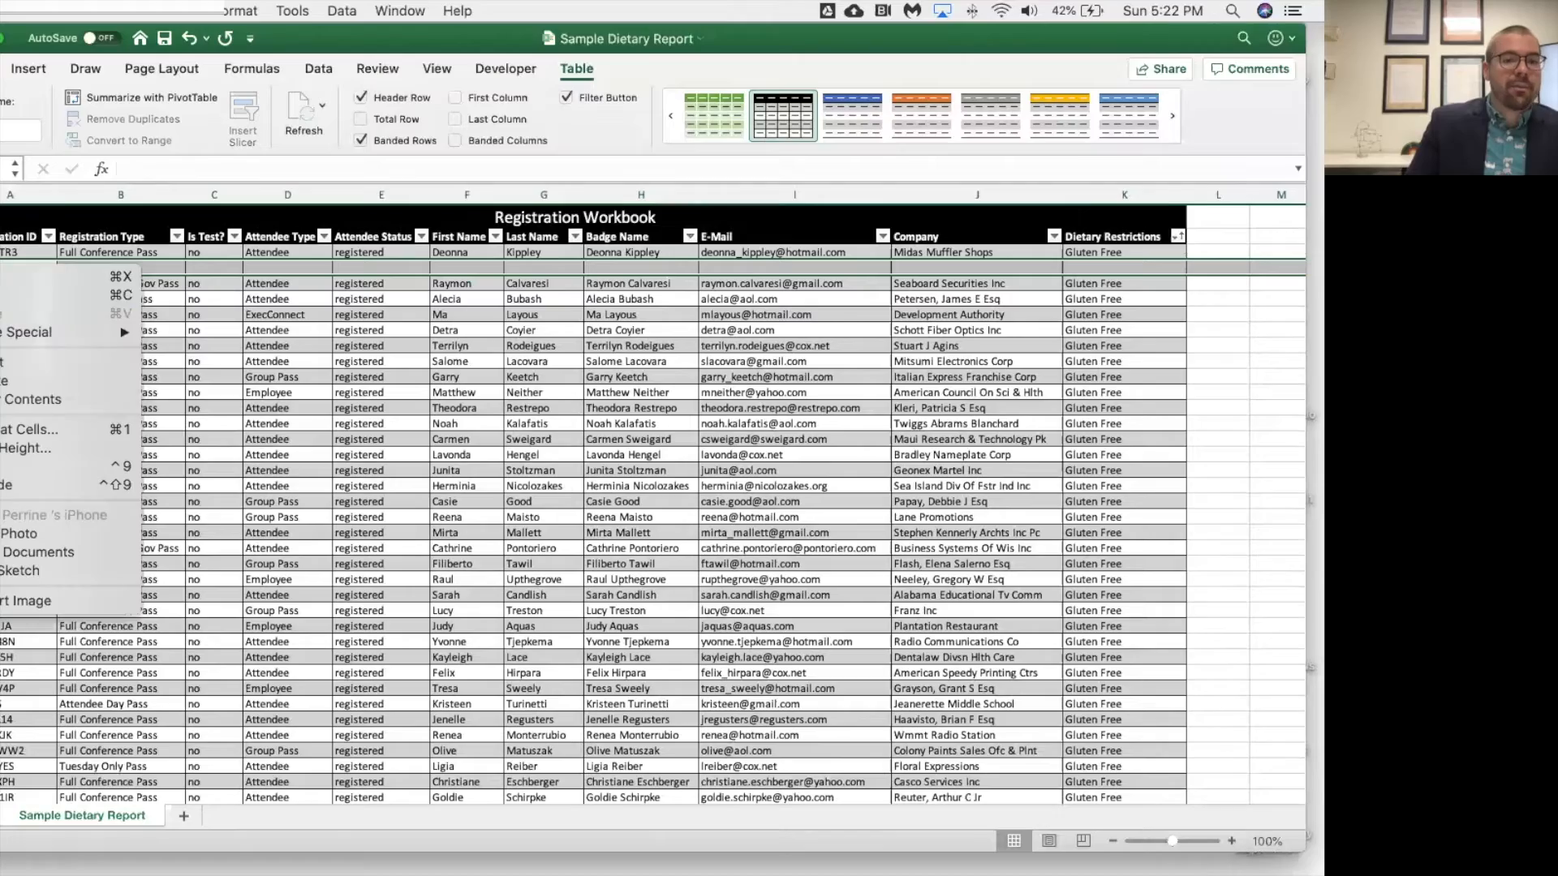
pyautogui.click(31, 376)
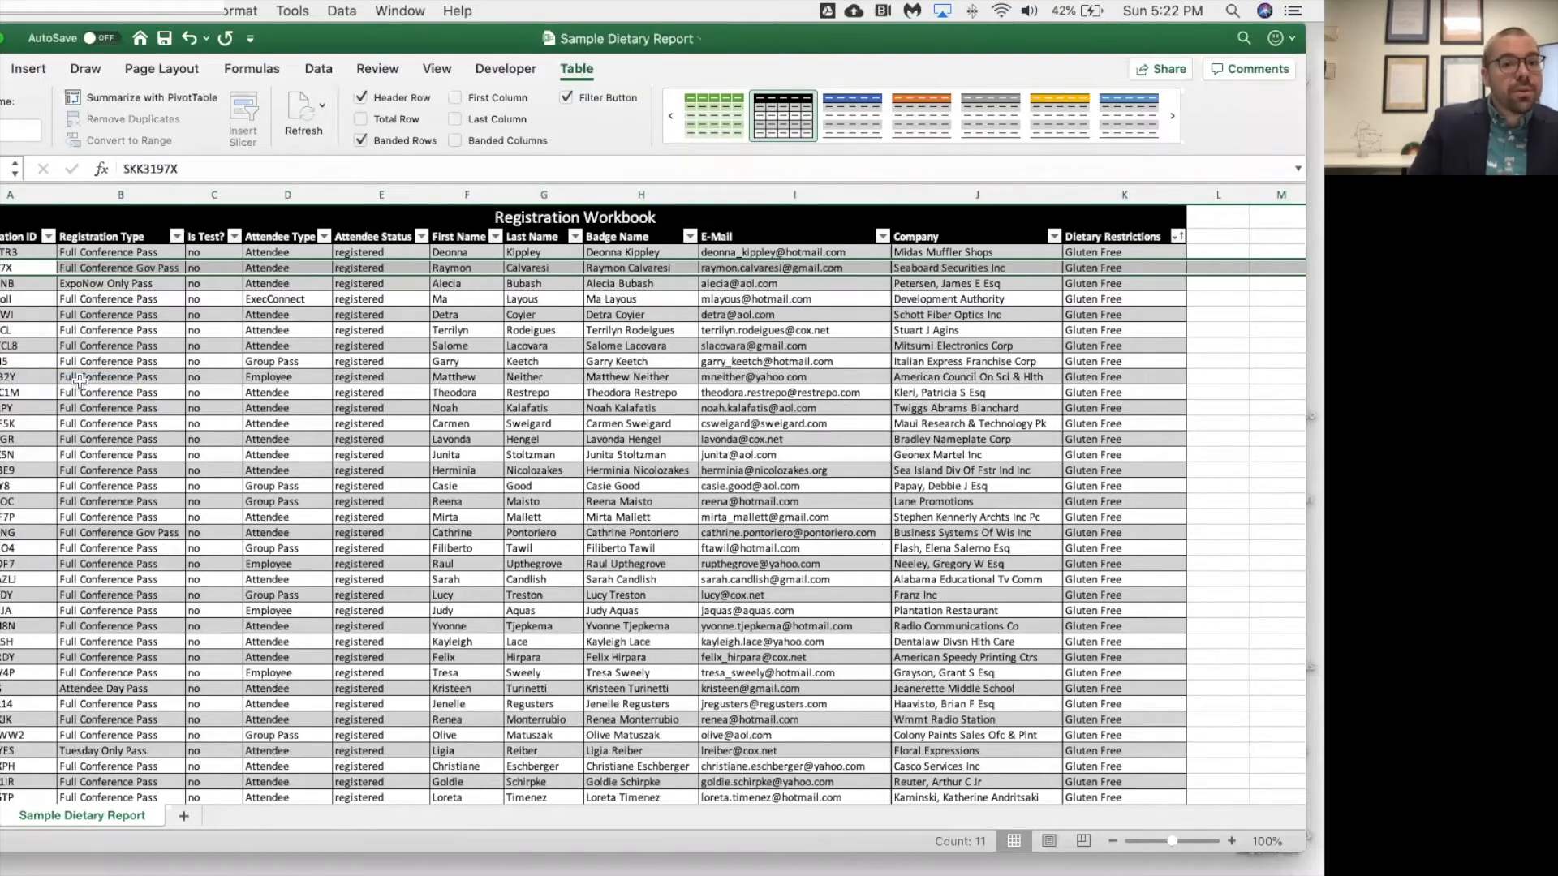
# Extend the table range by two blank rows below its last record.
pyautogui.scroll(-20, 76, 381)
pyautogui.scroll(-20, 79, 379)
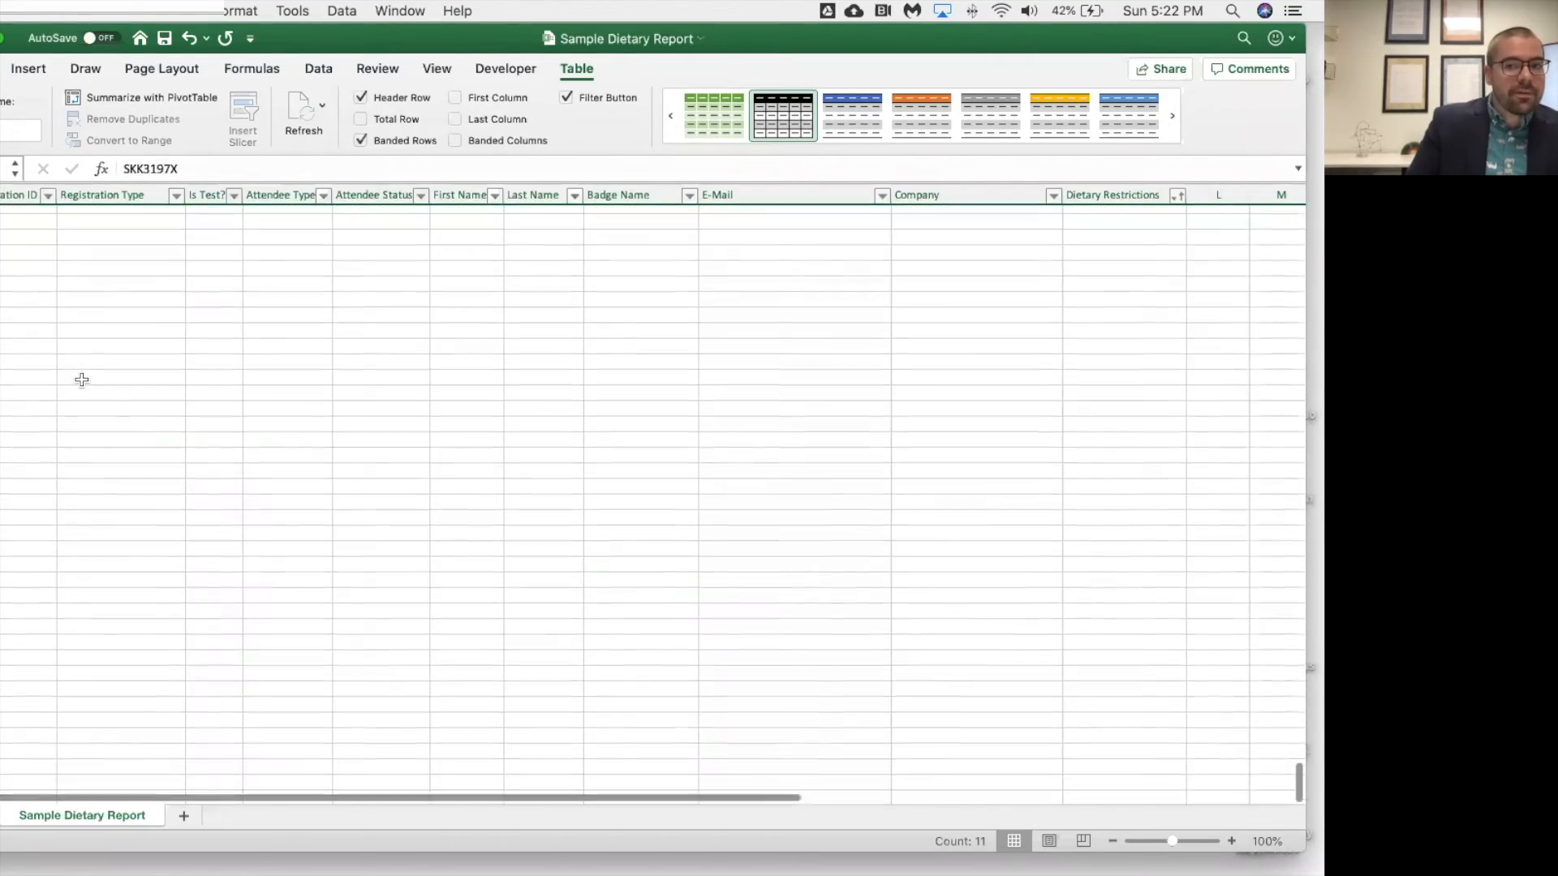
pyautogui.scroll(5, 81, 380)
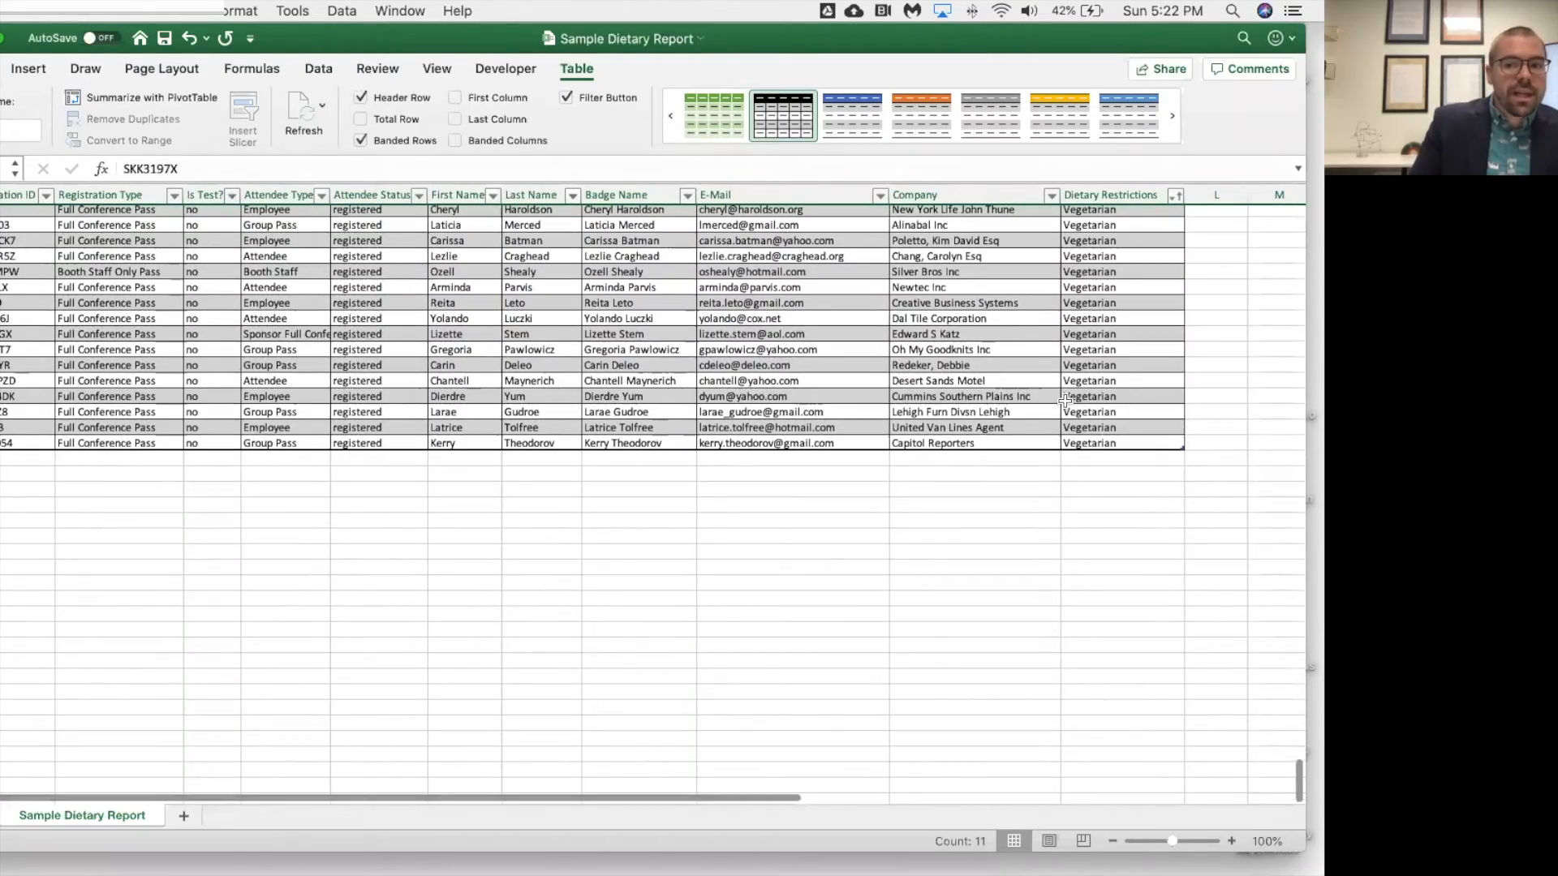
pyautogui.click(1059, 402)
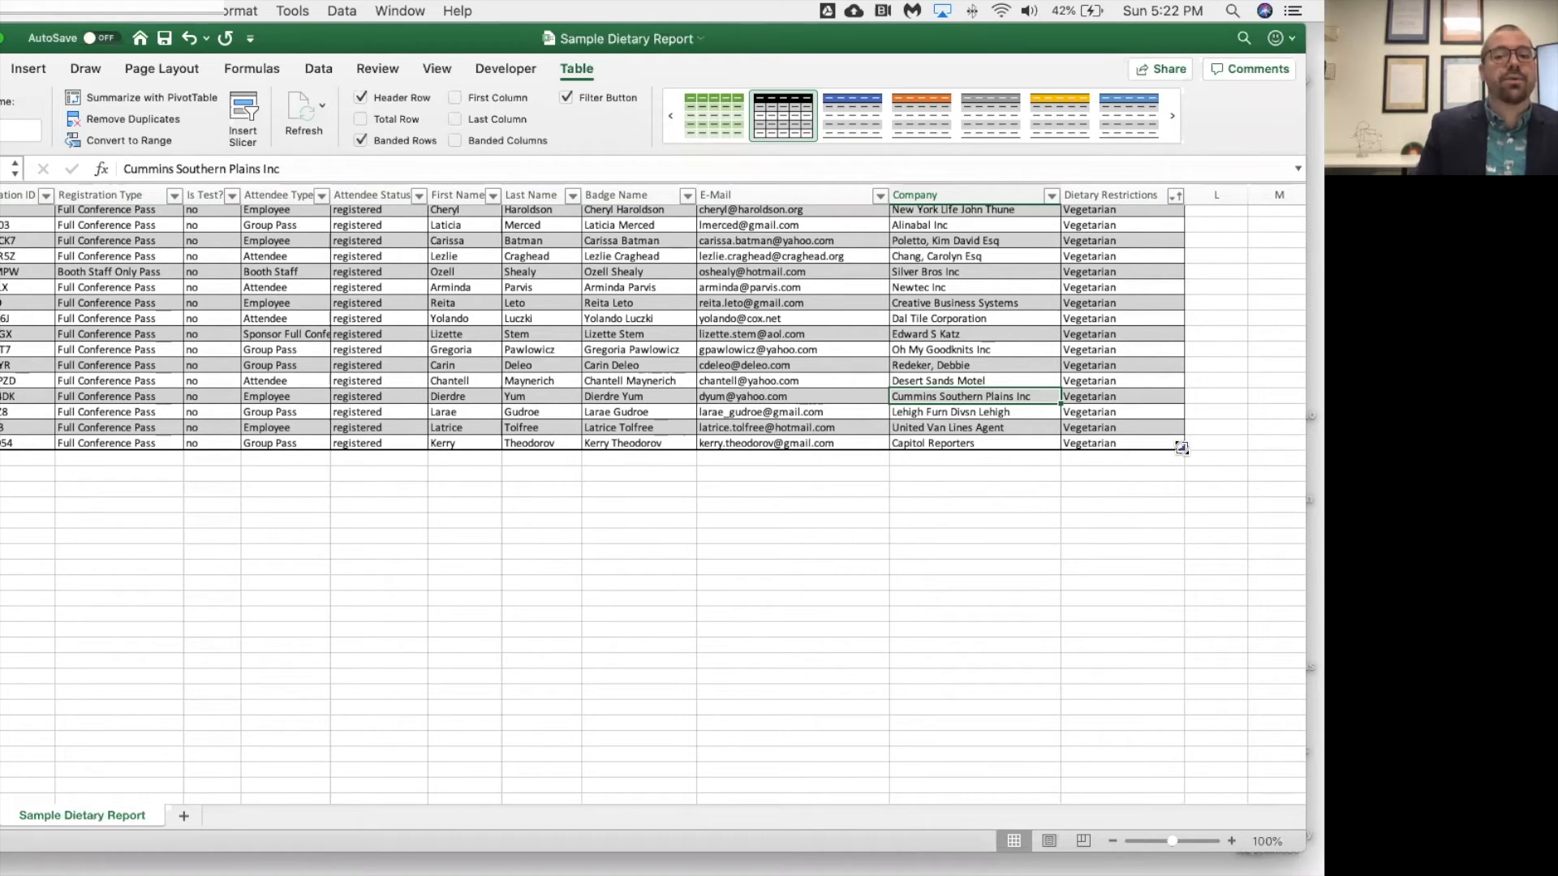
pyautogui.moveTo(1181, 448); pyautogui.dragTo(1186, 480)
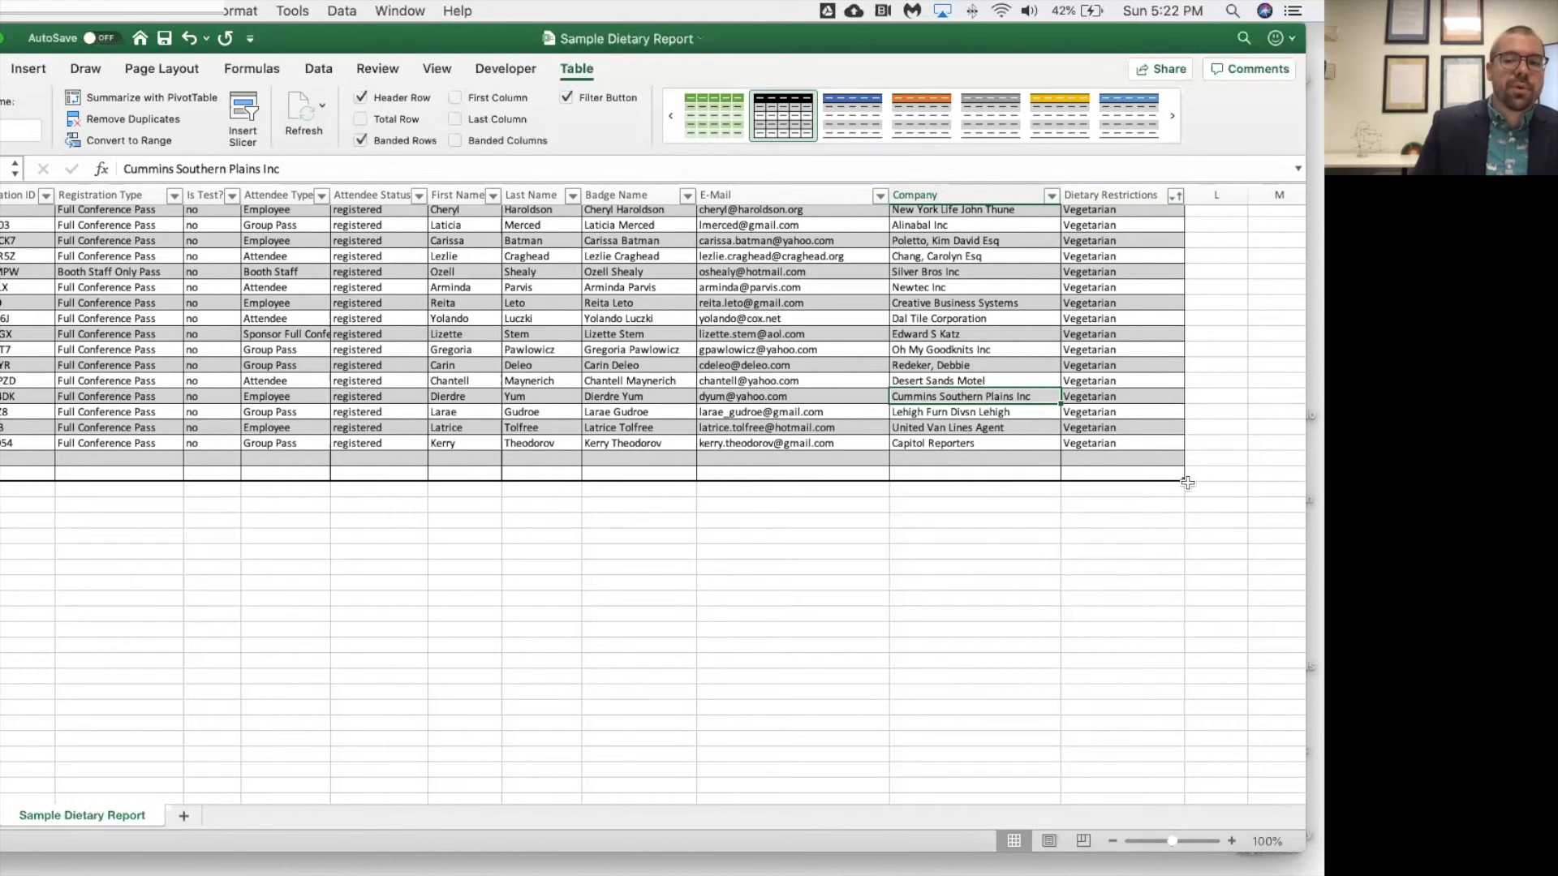
# Shrink the table range back so that it ends at the last record.
pyautogui.moveTo(1183, 479); pyautogui.dragTo(1181, 450)
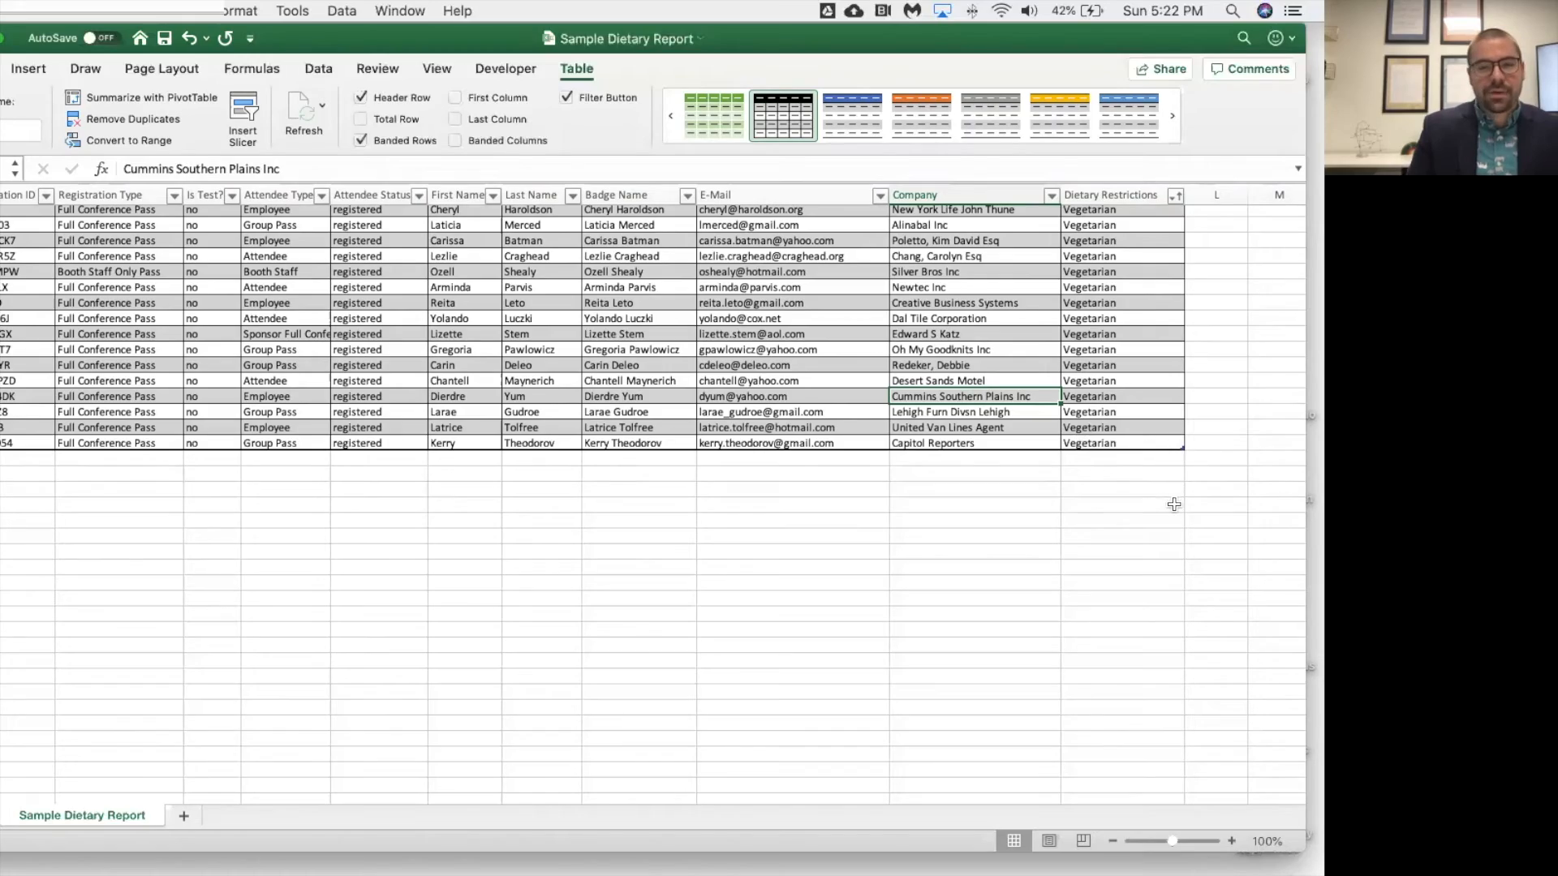
pyautogui.hscroll(-2, 703, 395)
pyautogui.scroll(20, 703, 395)
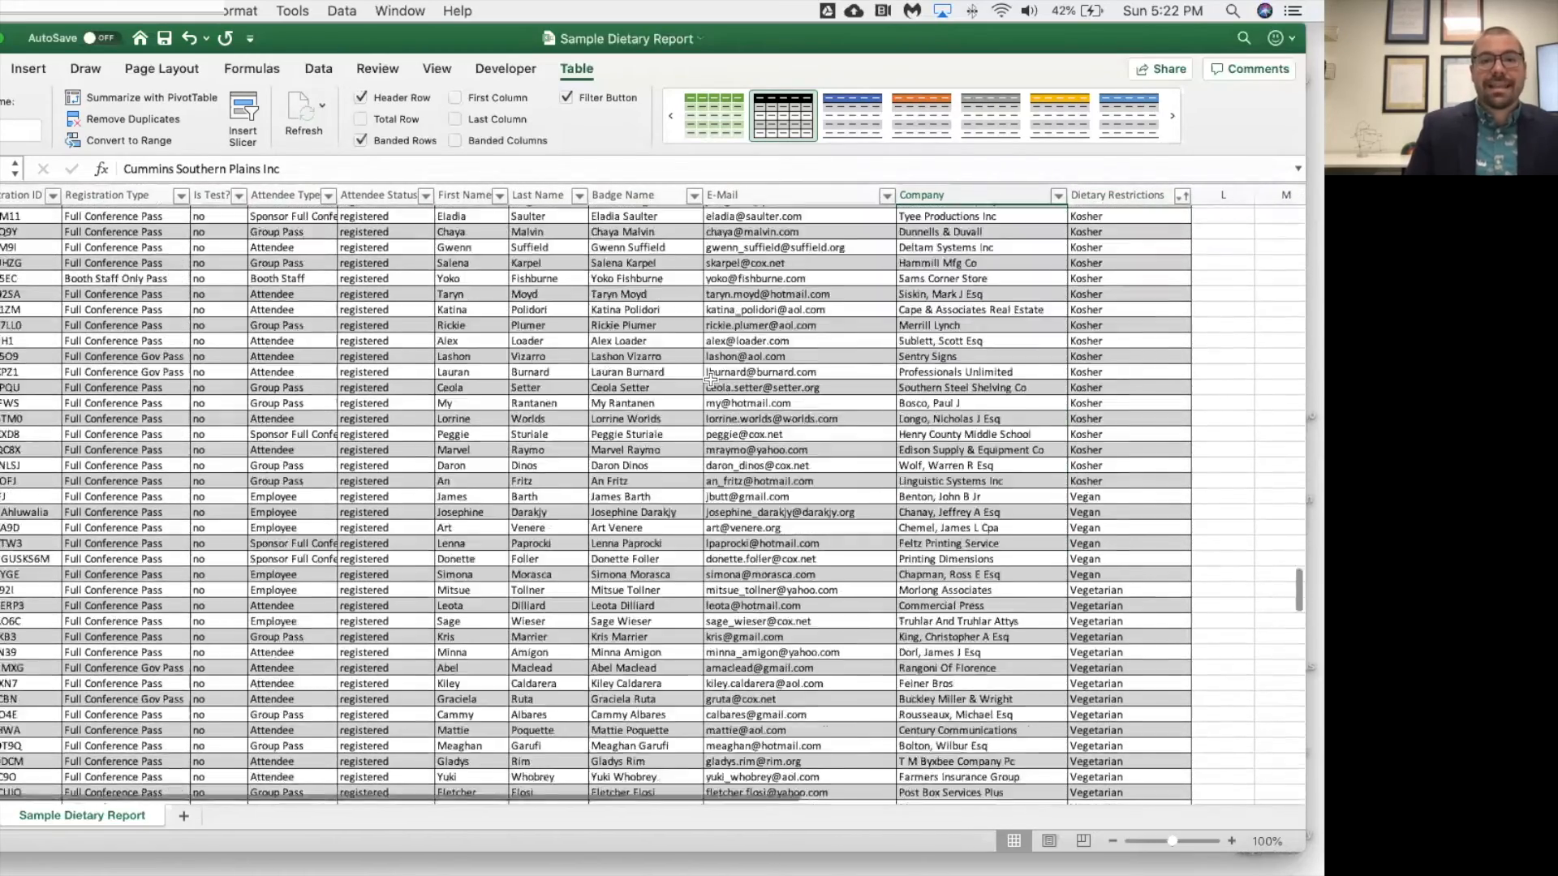
pyautogui.scroll(15, 712, 367)
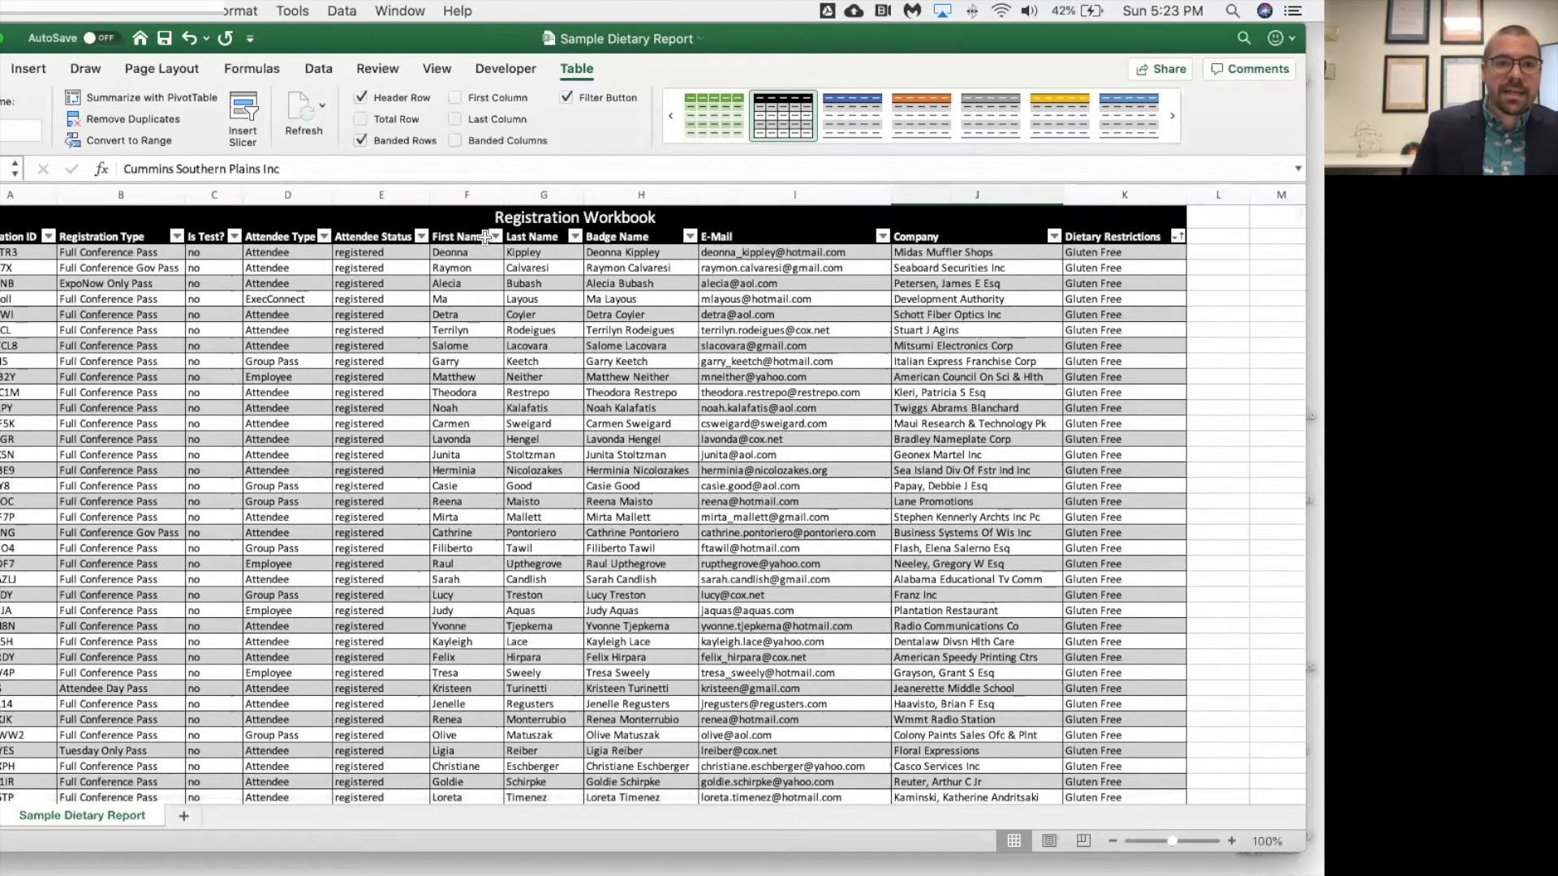
# Sort the table by Last Name in ascending order and look over the sorted records.
pyautogui.click(576, 236)
pyautogui.click(646, 160)
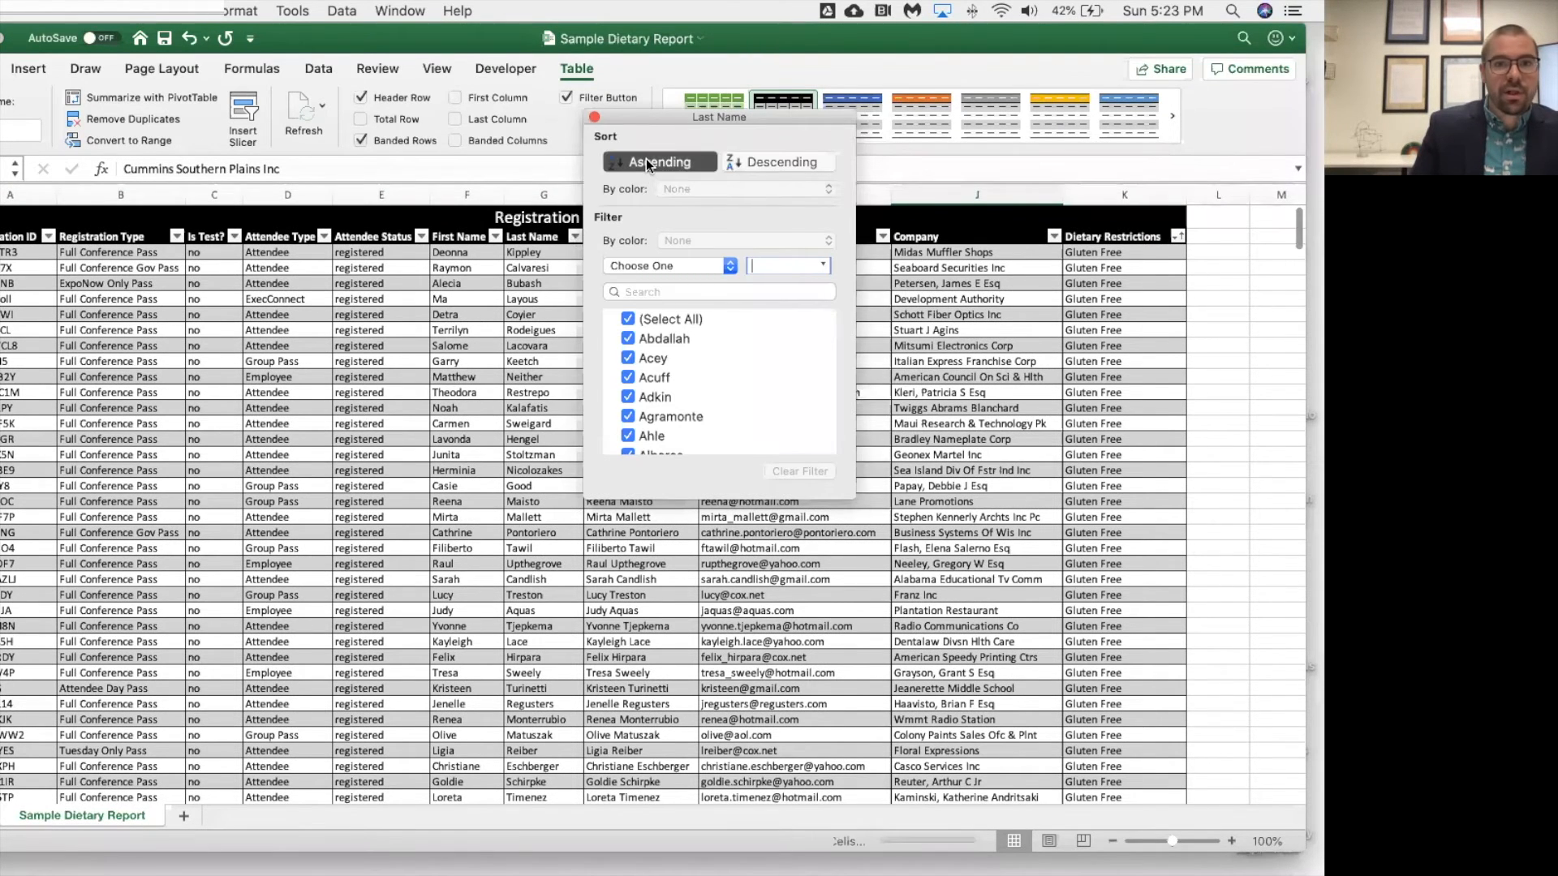
pyautogui.click(595, 118)
pyautogui.scroll(-20, 561, 438)
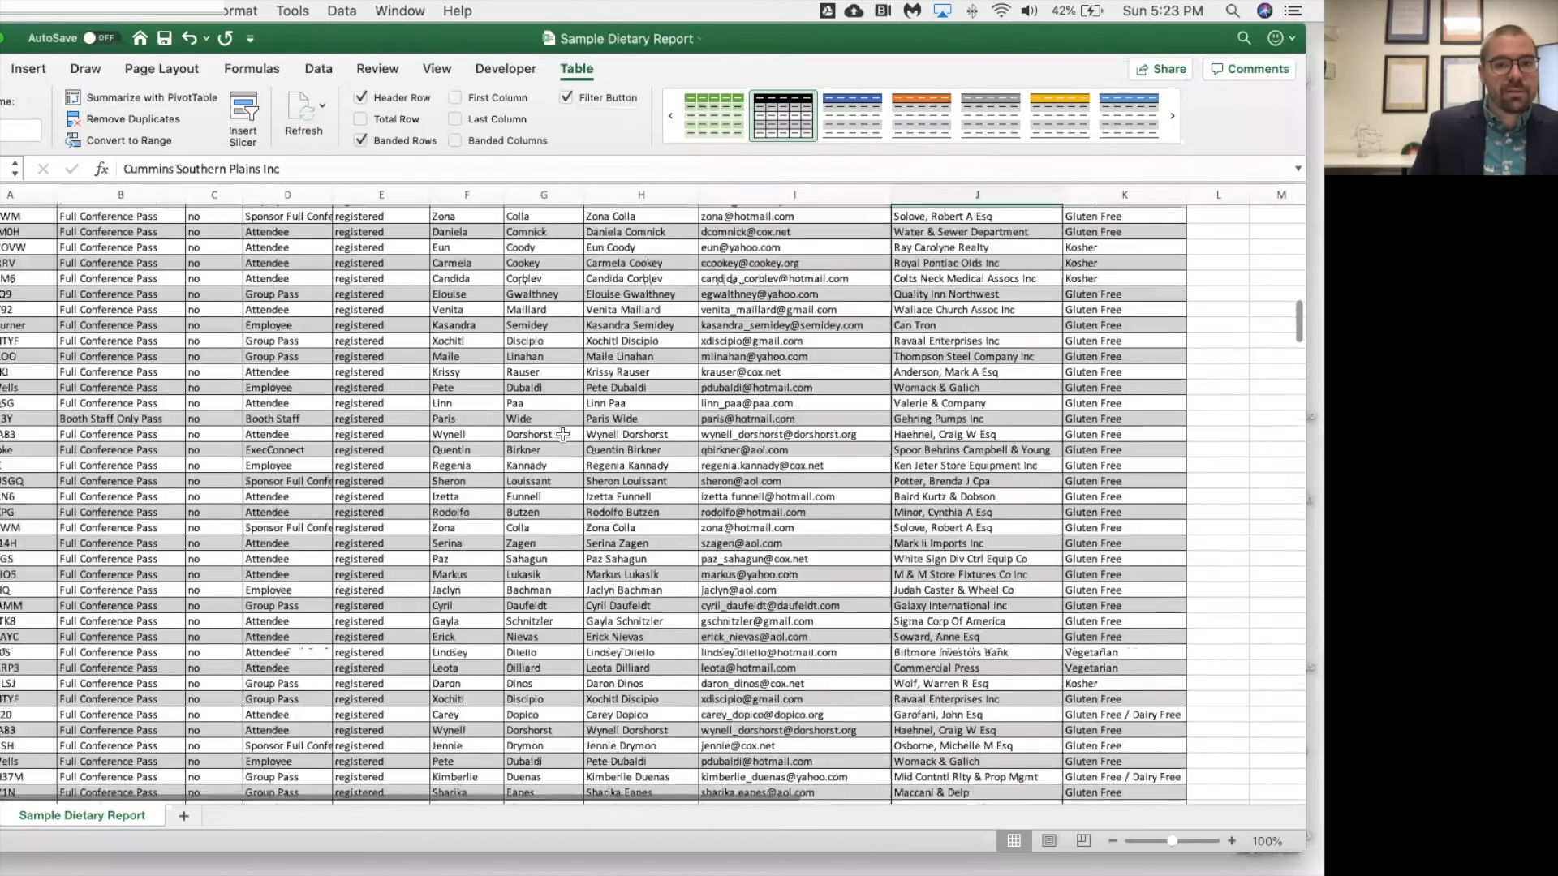
pyautogui.scroll(20, 568, 434)
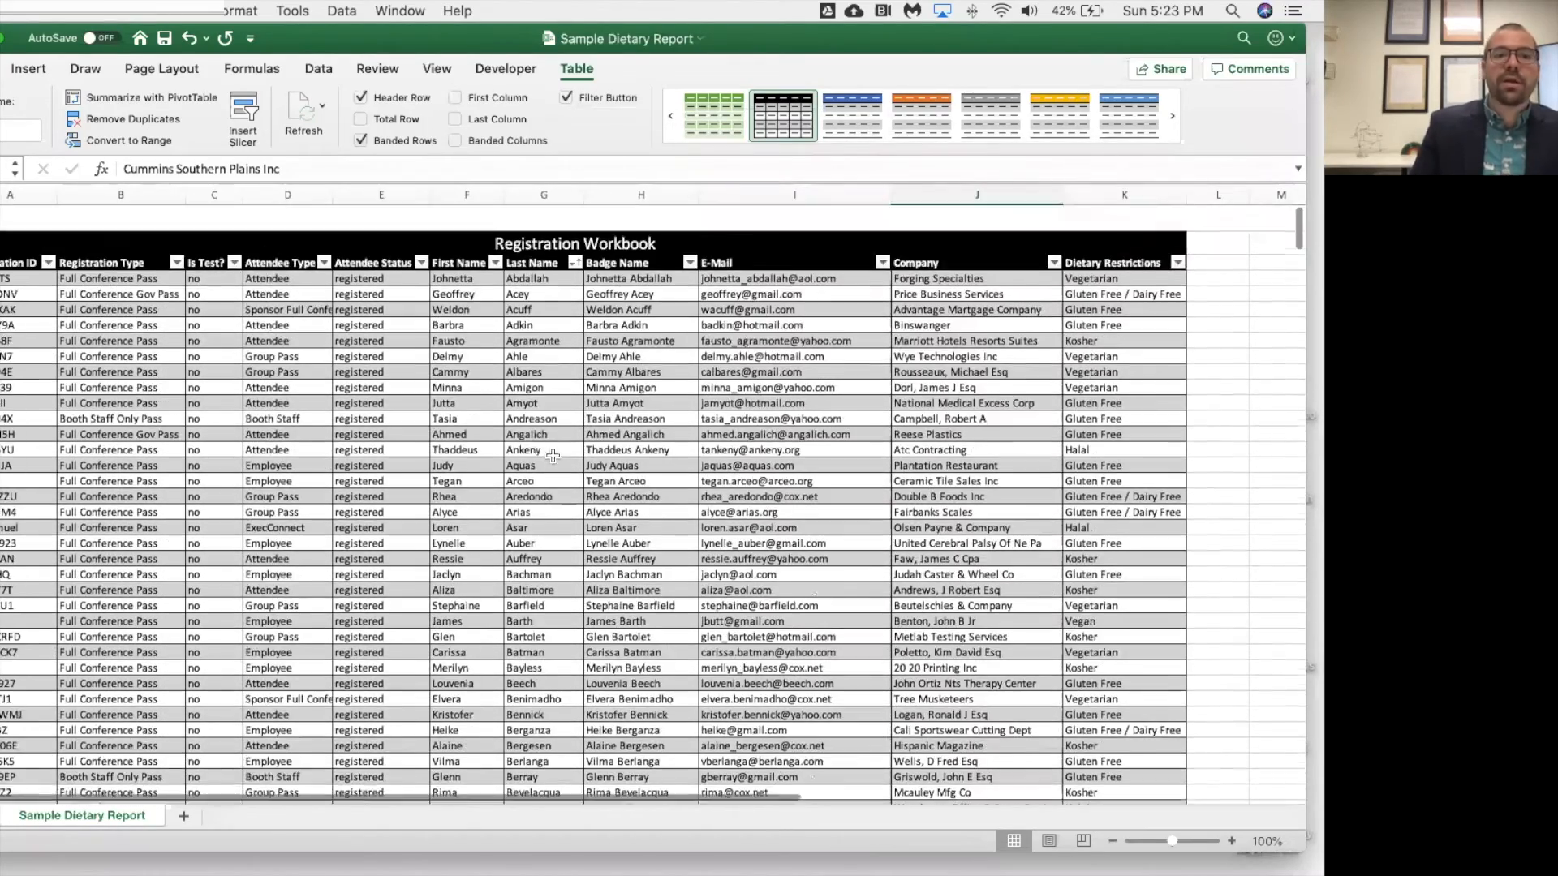
# Filter the Registration Type column to show only Tuesday Only Pass records.
pyautogui.click(176, 237)
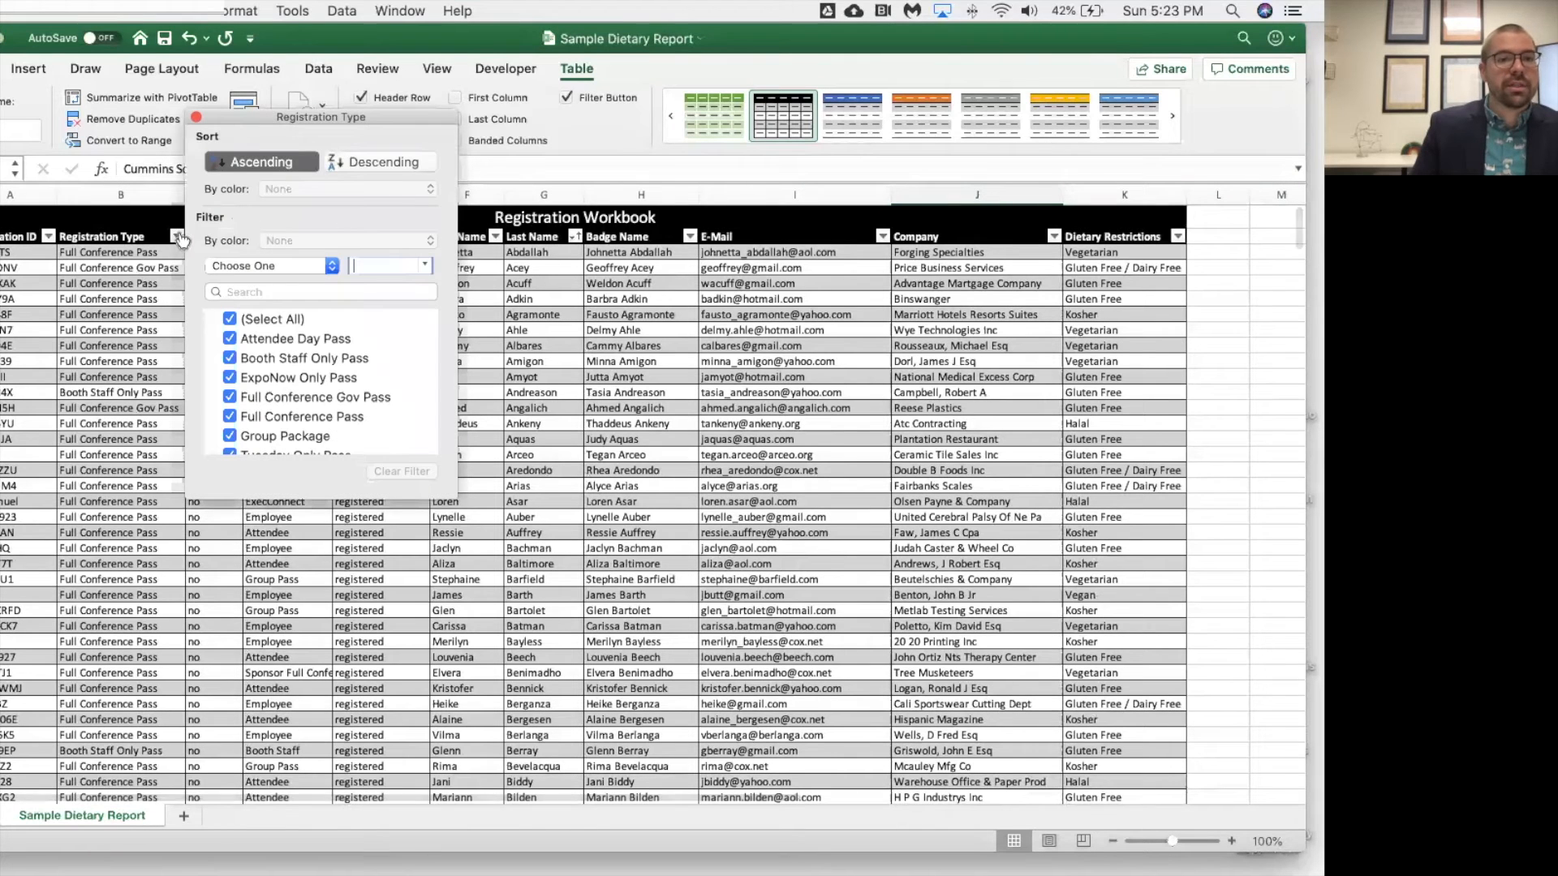
pyautogui.click(231, 319)
pyautogui.scroll(-1, 241, 386)
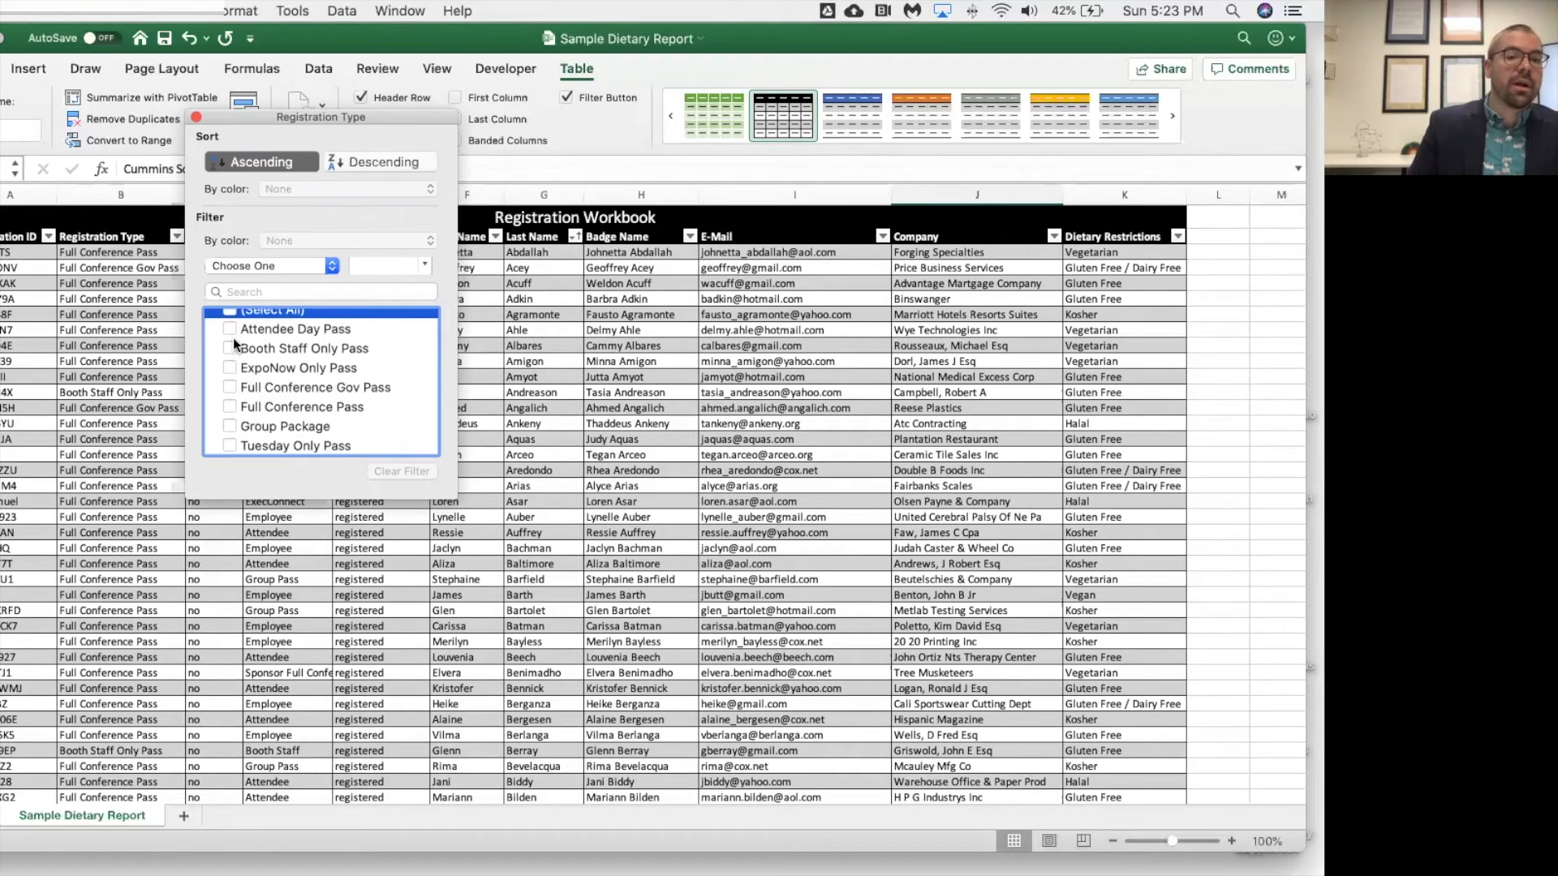
pyautogui.click(232, 442)
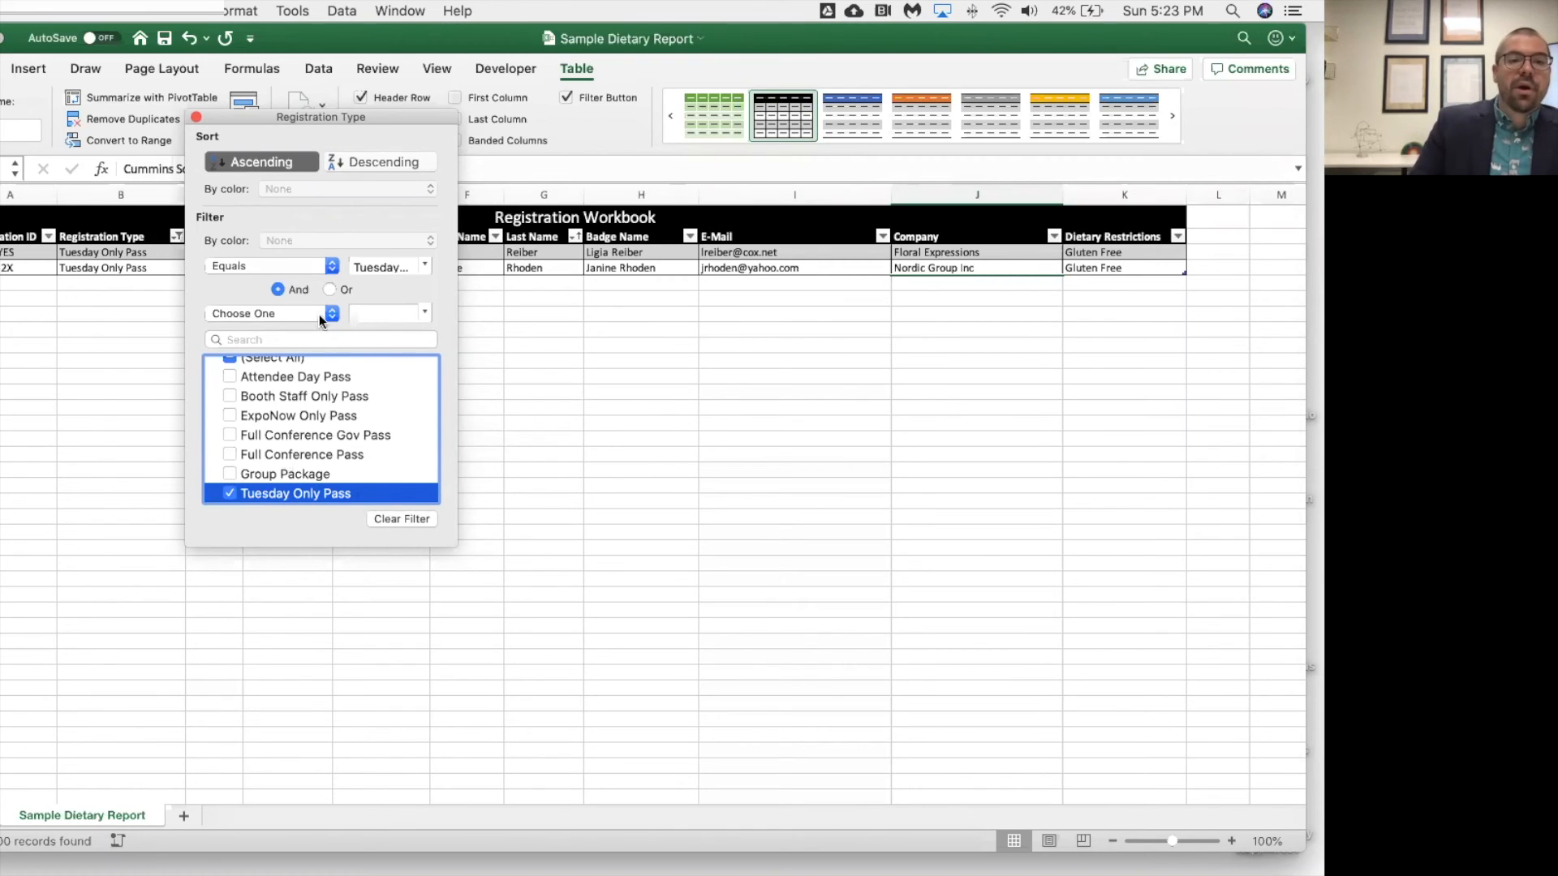
# Reselect all registration types in the Registration Type filter and close the filter window.
pyautogui.scroll(1, 264, 377)
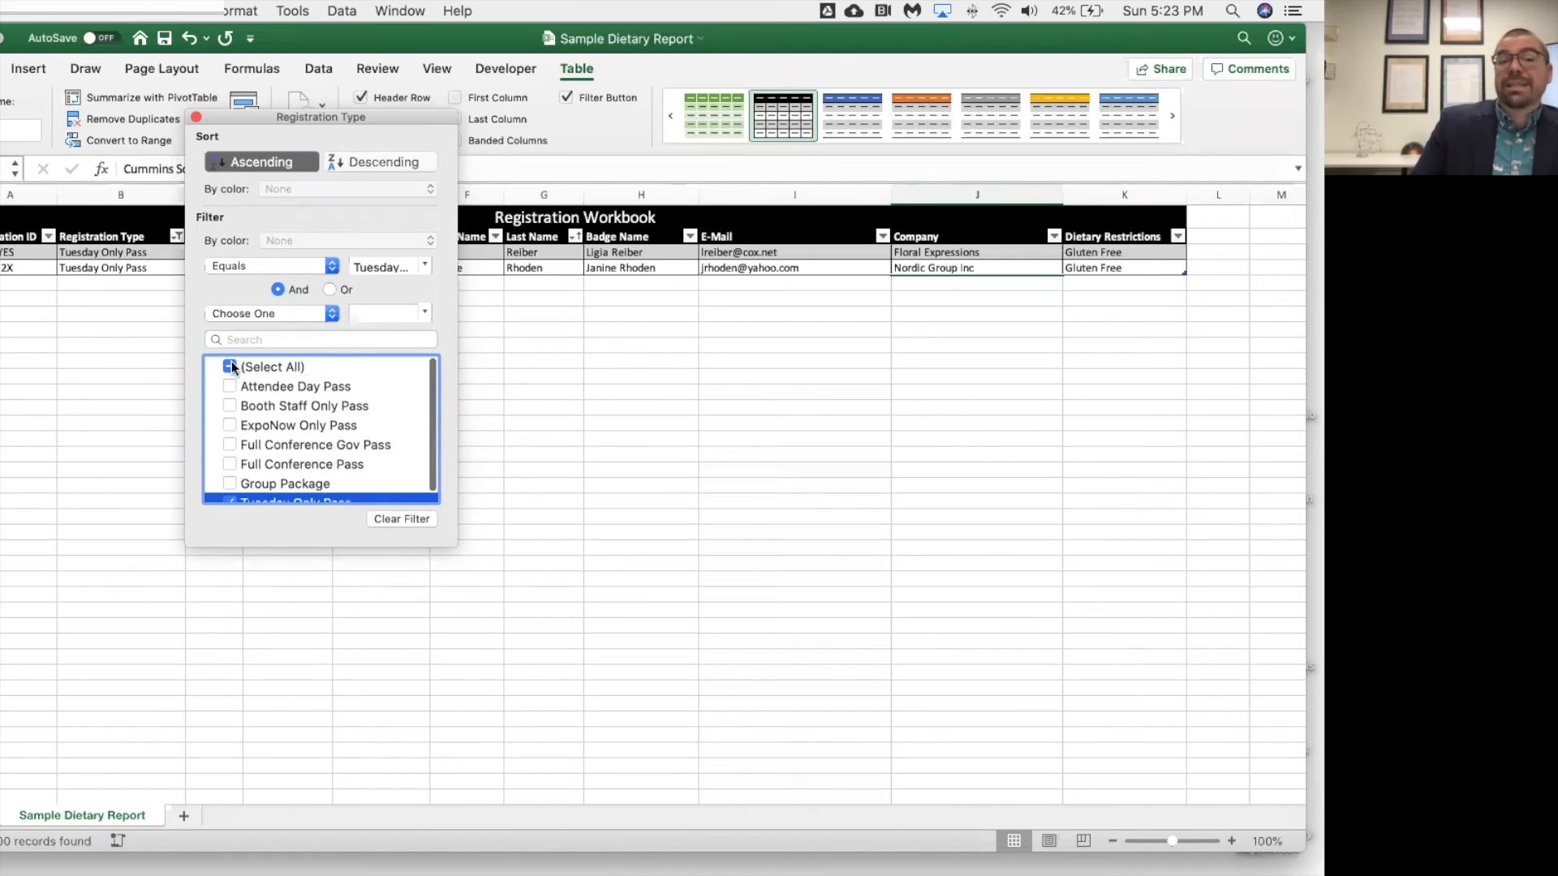
pyautogui.click(231, 371)
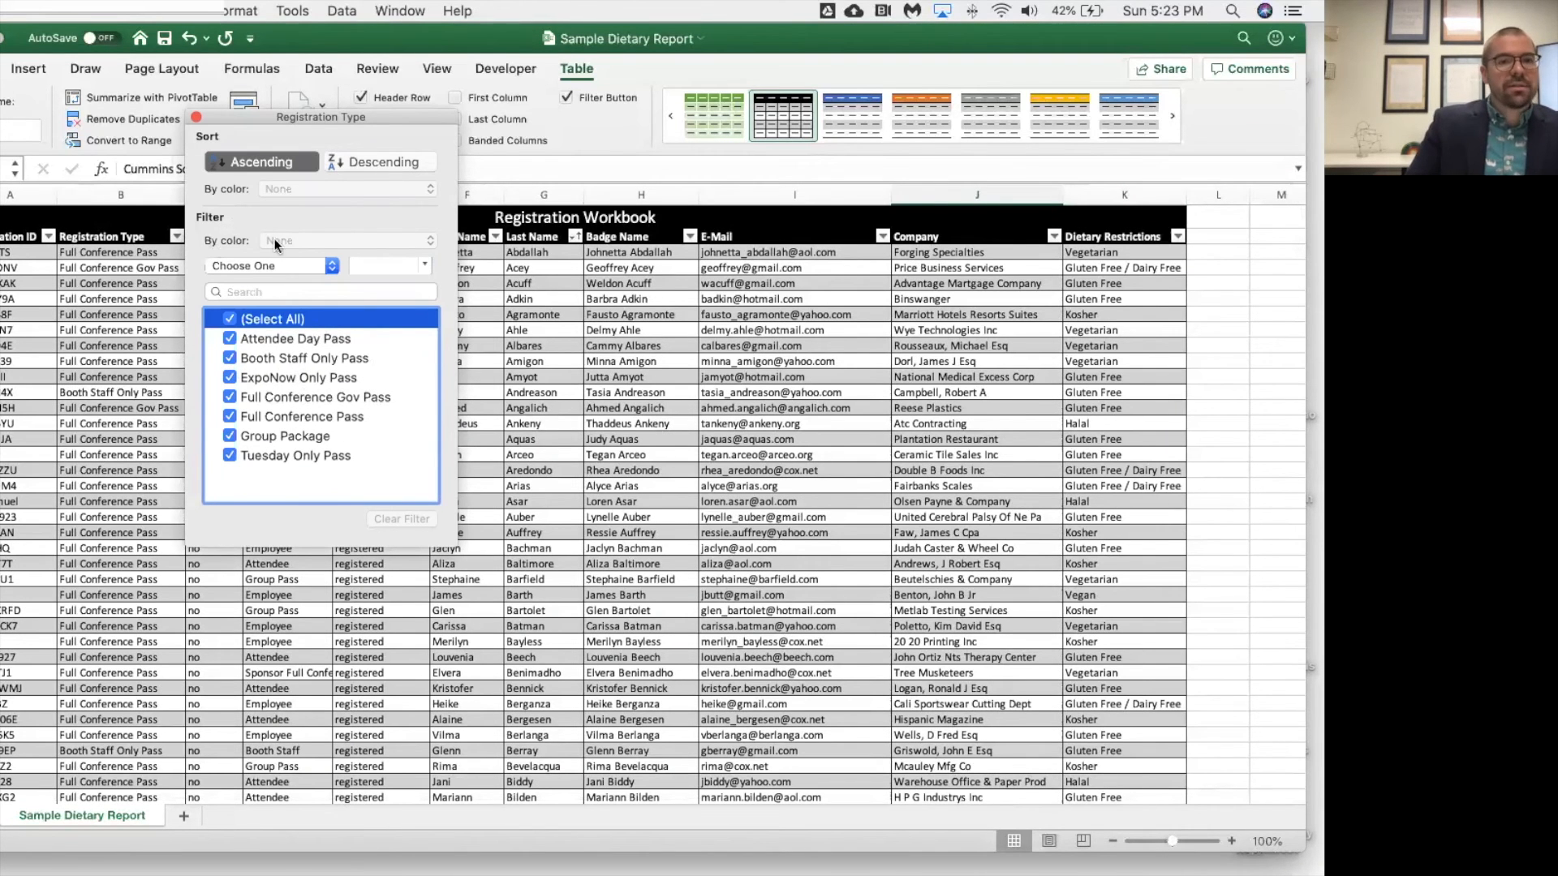
pyautogui.click(196, 119)
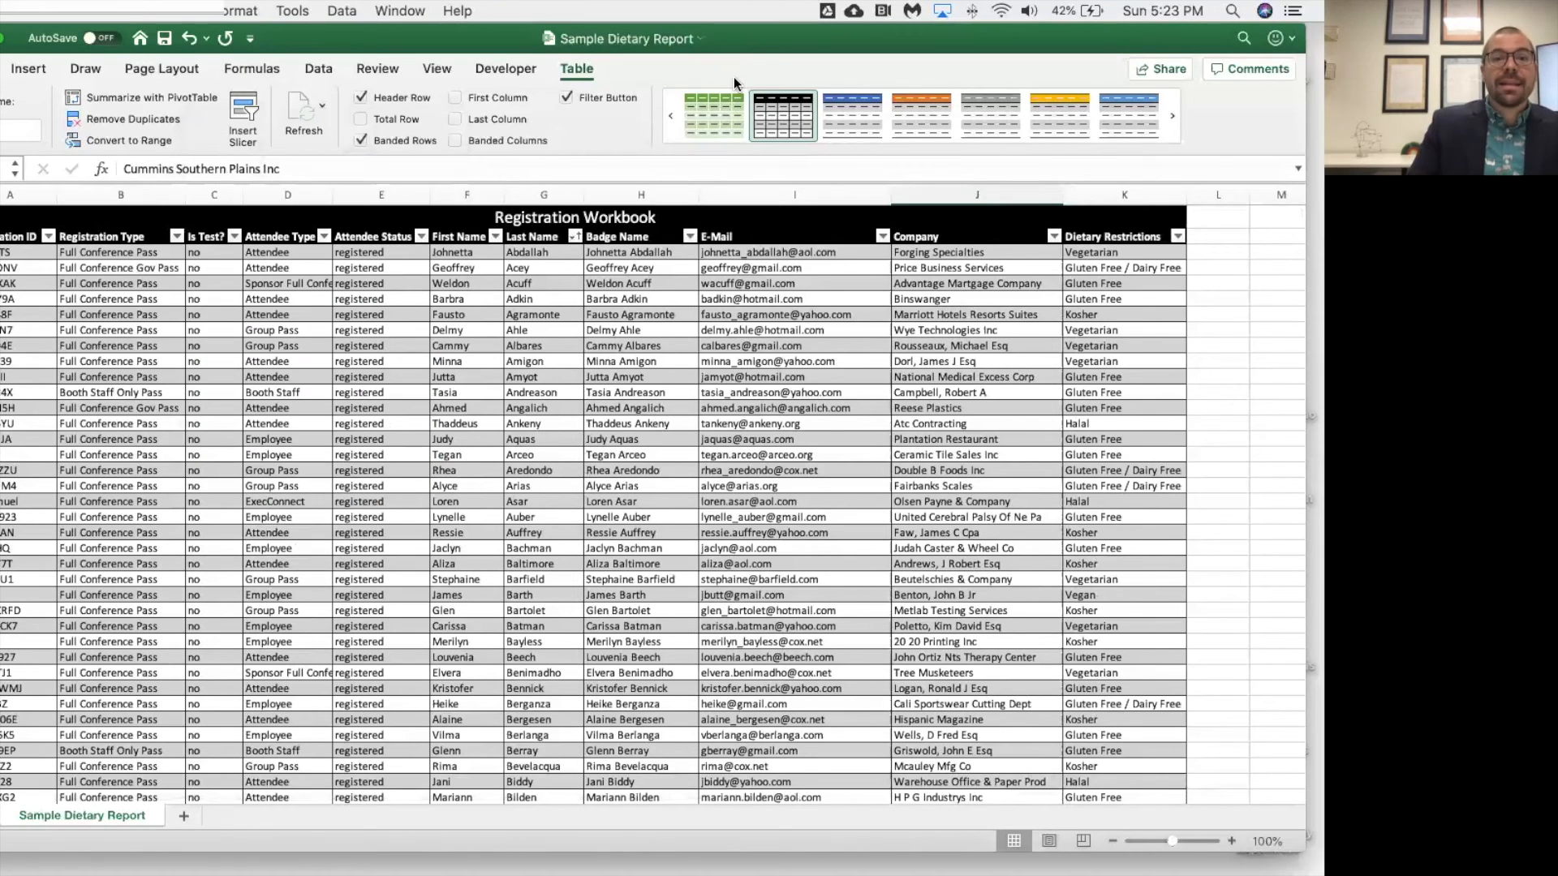